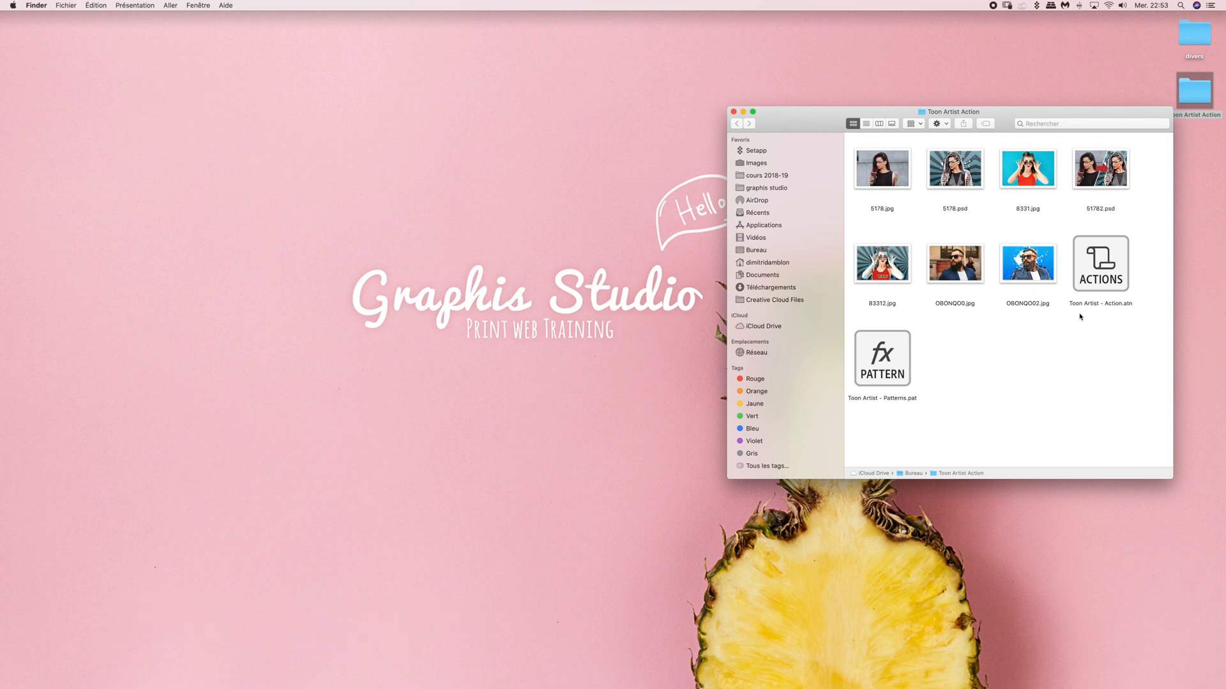
Check the Toon Artist action and pattern files in the Toon Artist Action folder, and switch to Photoshop.
{"action": "left_click", "coordinate": [1089, 283]}
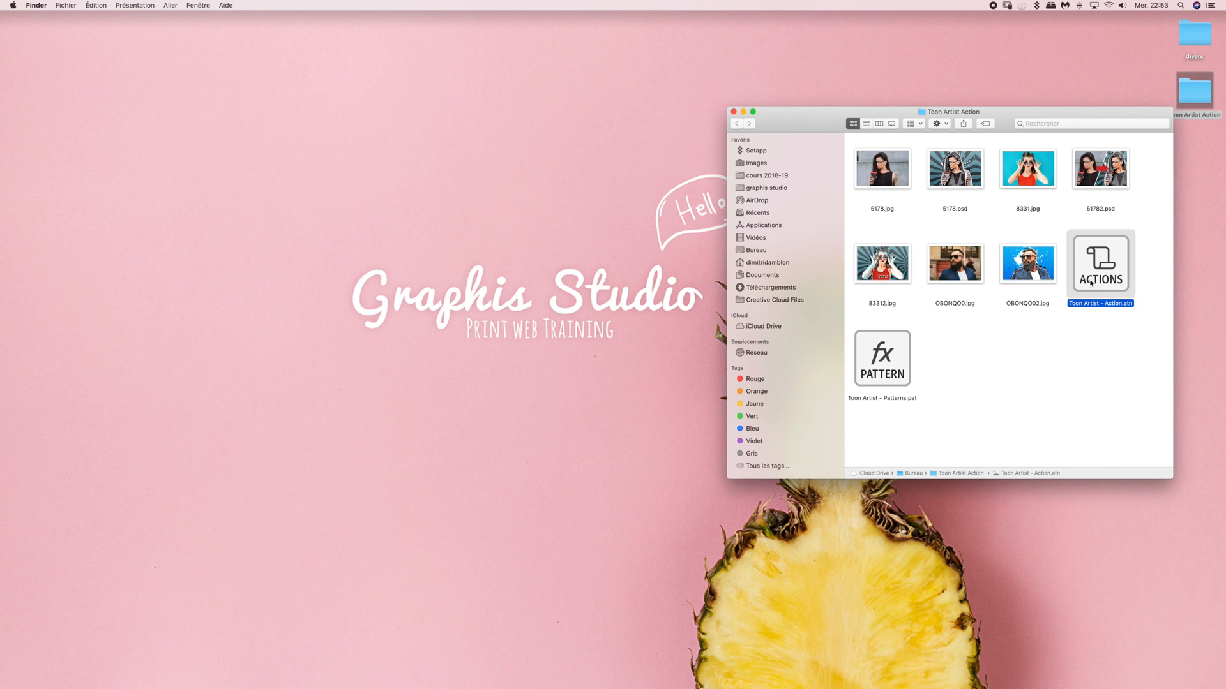
{"action": "left_click", "coordinate": [883, 368]}
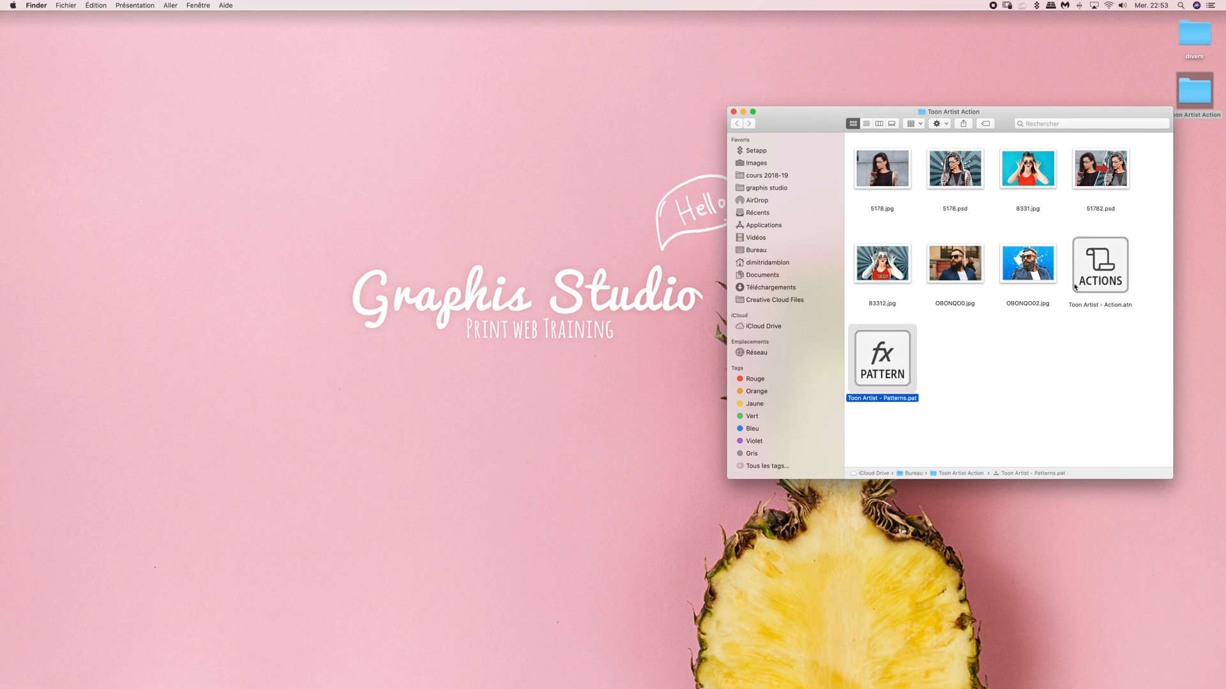
{"action": "left_click", "coordinate": [1090, 274]}
{"action": "left_click", "coordinate": [901, 354]}
{"action": "left_click", "coordinate": [387, 677]}
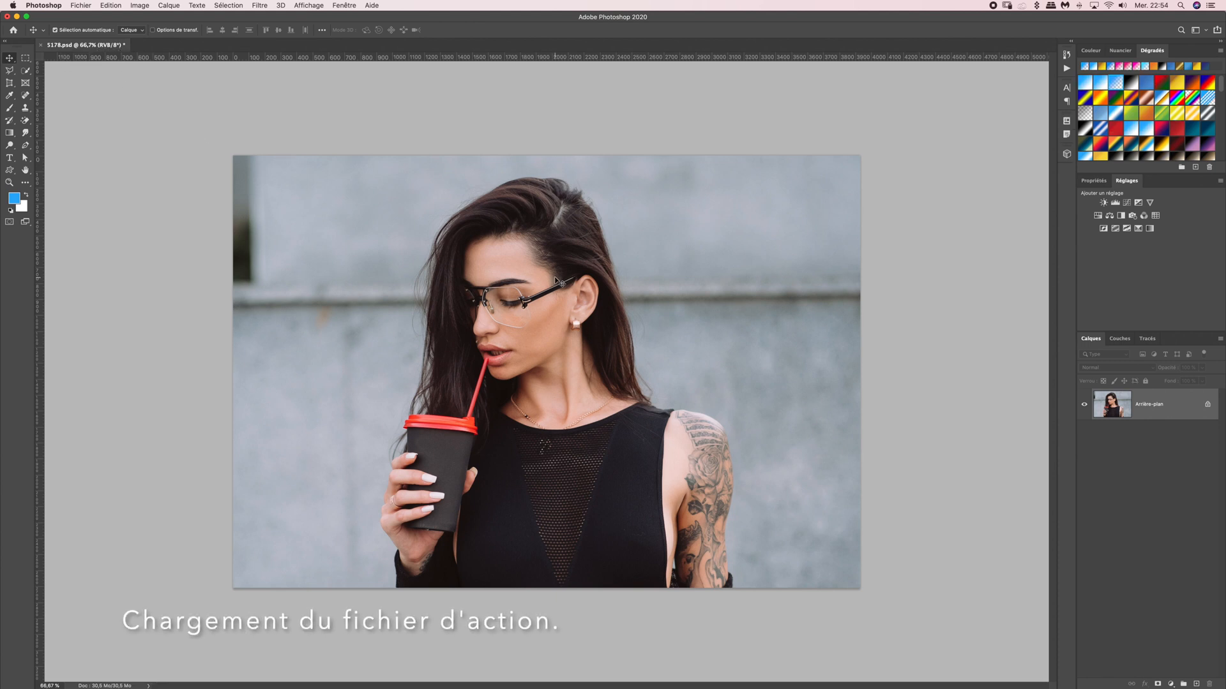
Load the action file Toon Artist - Action.atn from the Toon Artist Action folder on the desktop.
{"action": "left_click", "coordinate": [339, 7]}
{"action": "left_click", "coordinate": [349, 73]}
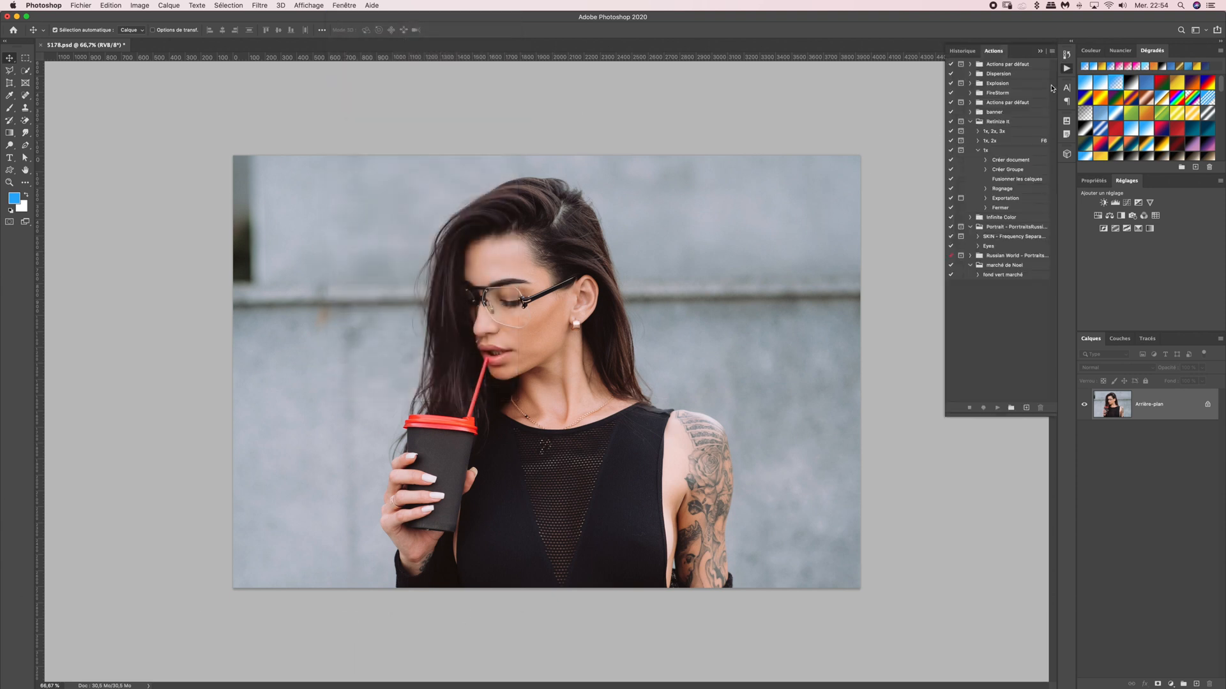
{"action": "left_click", "coordinate": [1051, 51]}
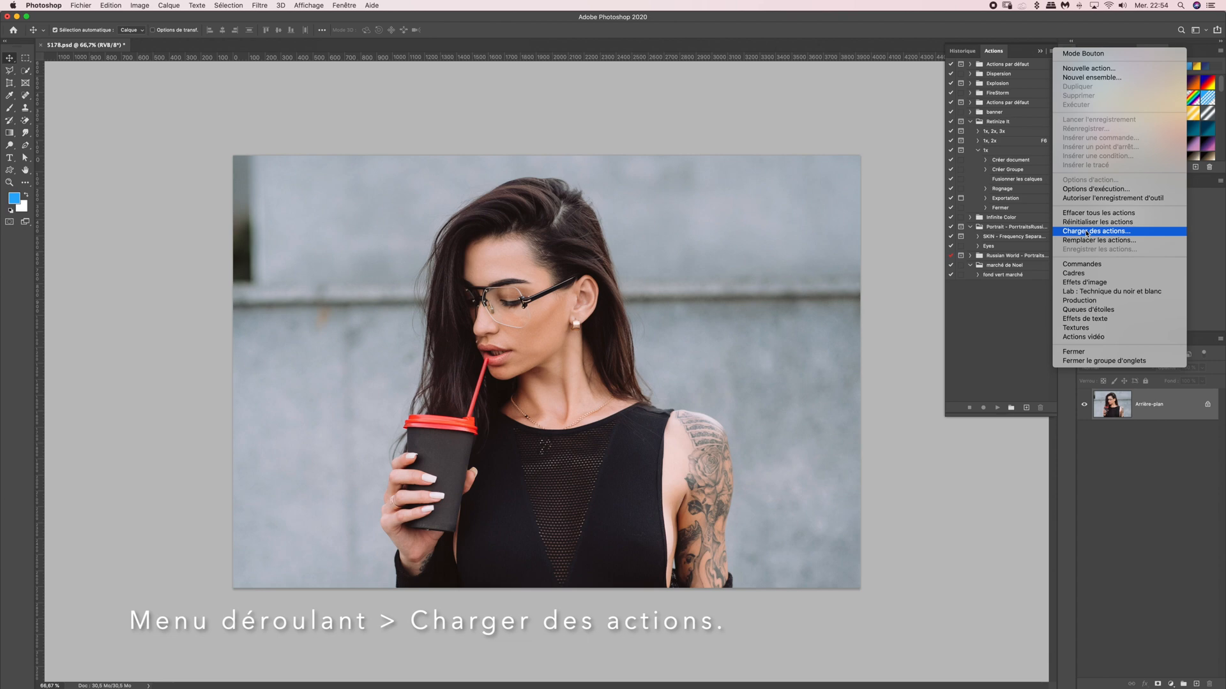
{"action": "left_click", "coordinate": [1088, 231]}
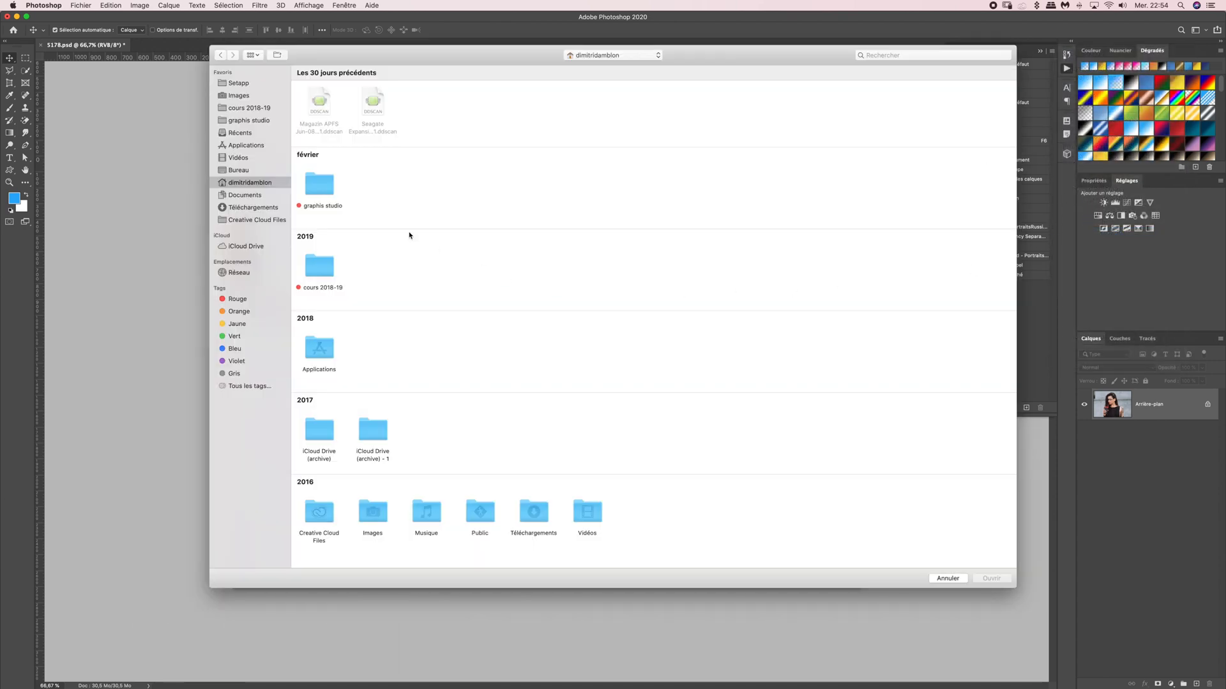
{"action": "left_click", "coordinate": [239, 171]}
{"action": "double_click", "coordinate": [326, 114]}
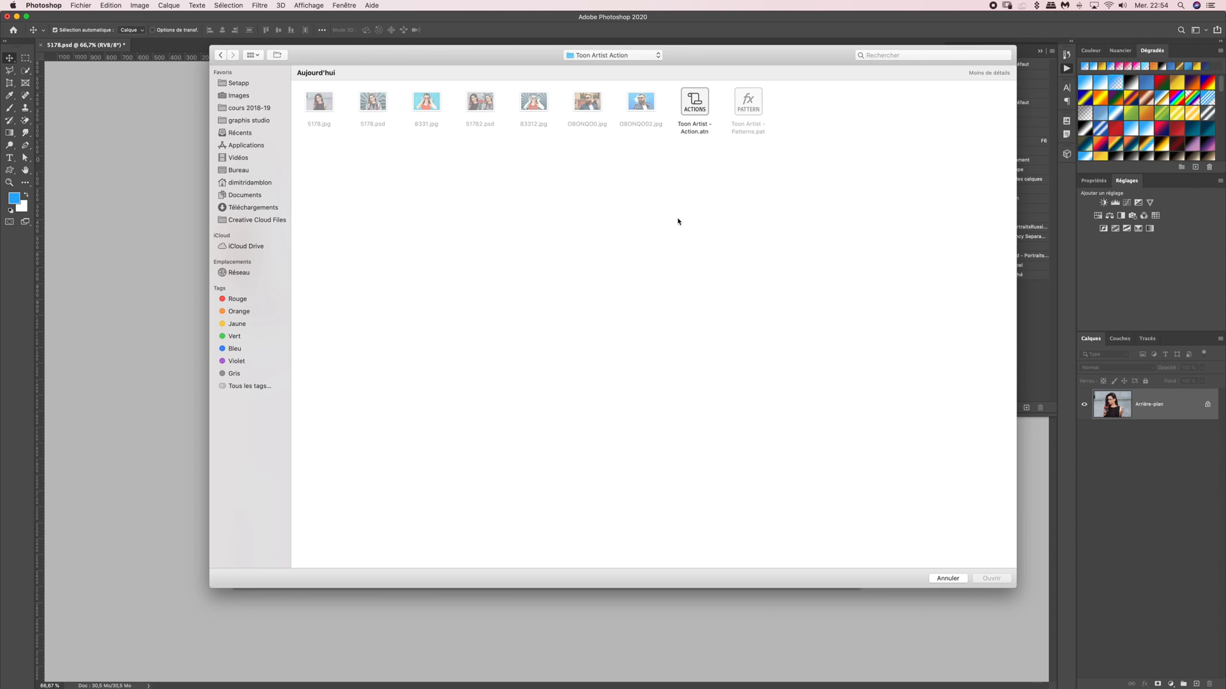
{"action": "left_click", "coordinate": [696, 109]}
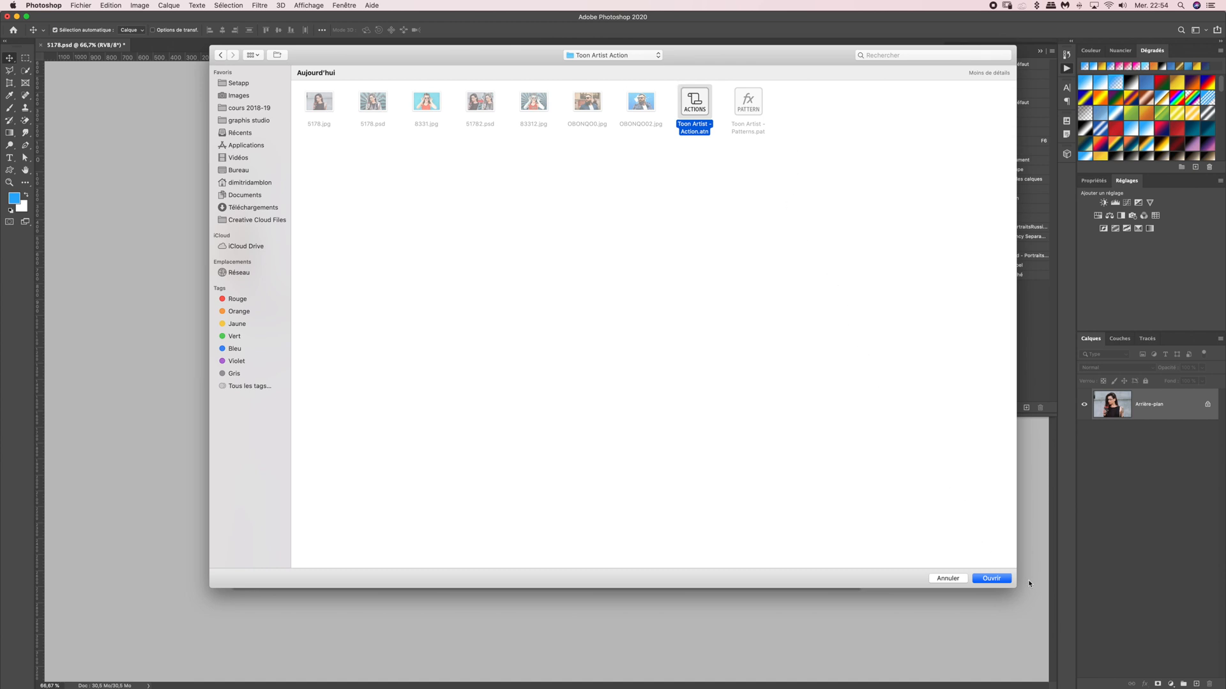
{"action": "left_click", "coordinate": [1006, 581]}
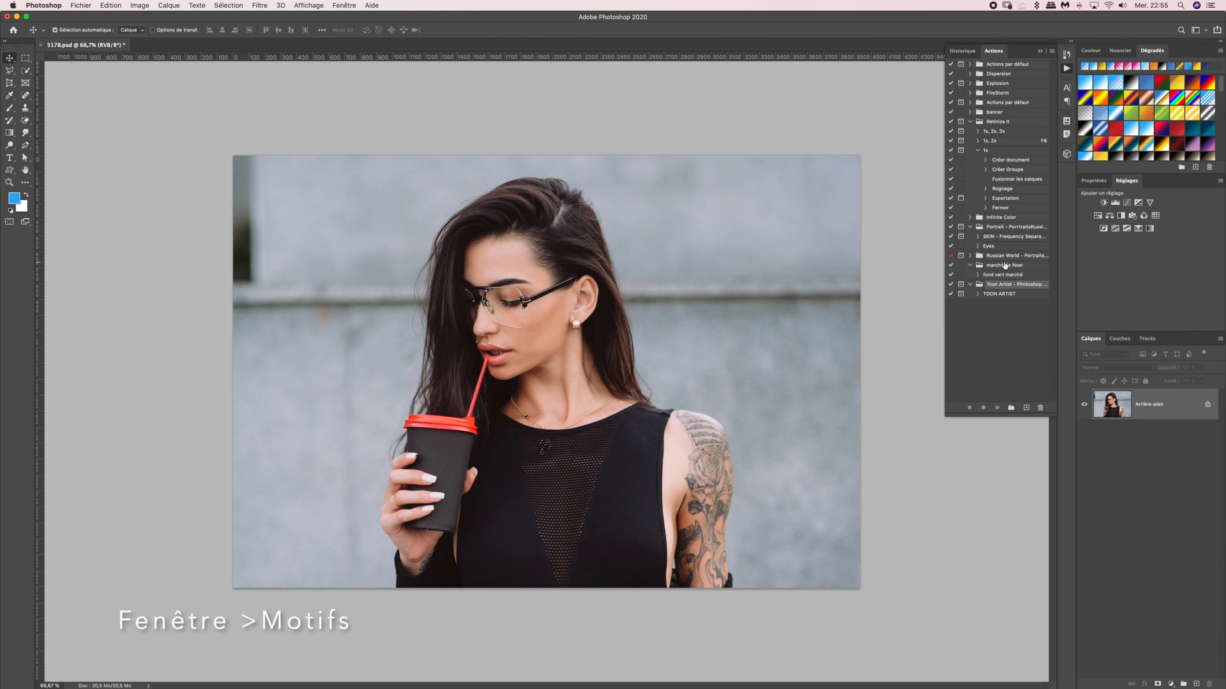
Import the pattern file Toon Artist - Patterns.pat from the Toon Artist Action folder on the desktop.
{"action": "left_click", "coordinate": [349, 8]}
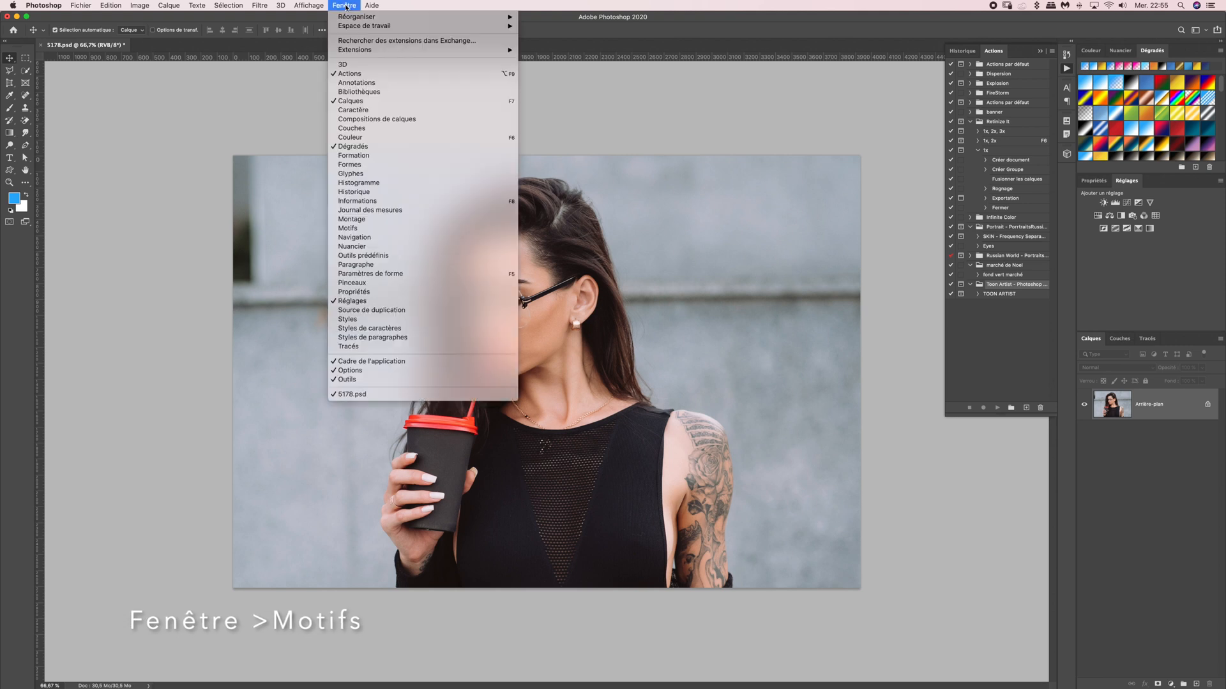
{"action": "left_click", "coordinate": [362, 229]}
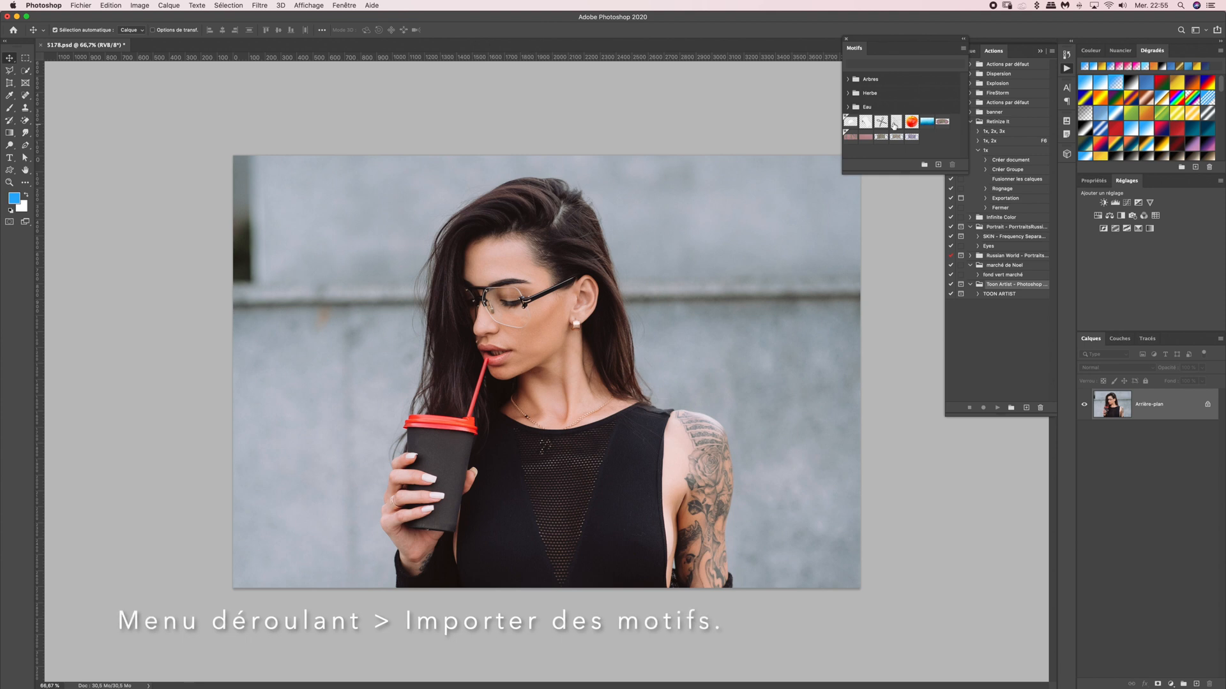
{"action": "left_click_drag", "start_coordinate": [848, 47], "coordinate": [773, 80]}
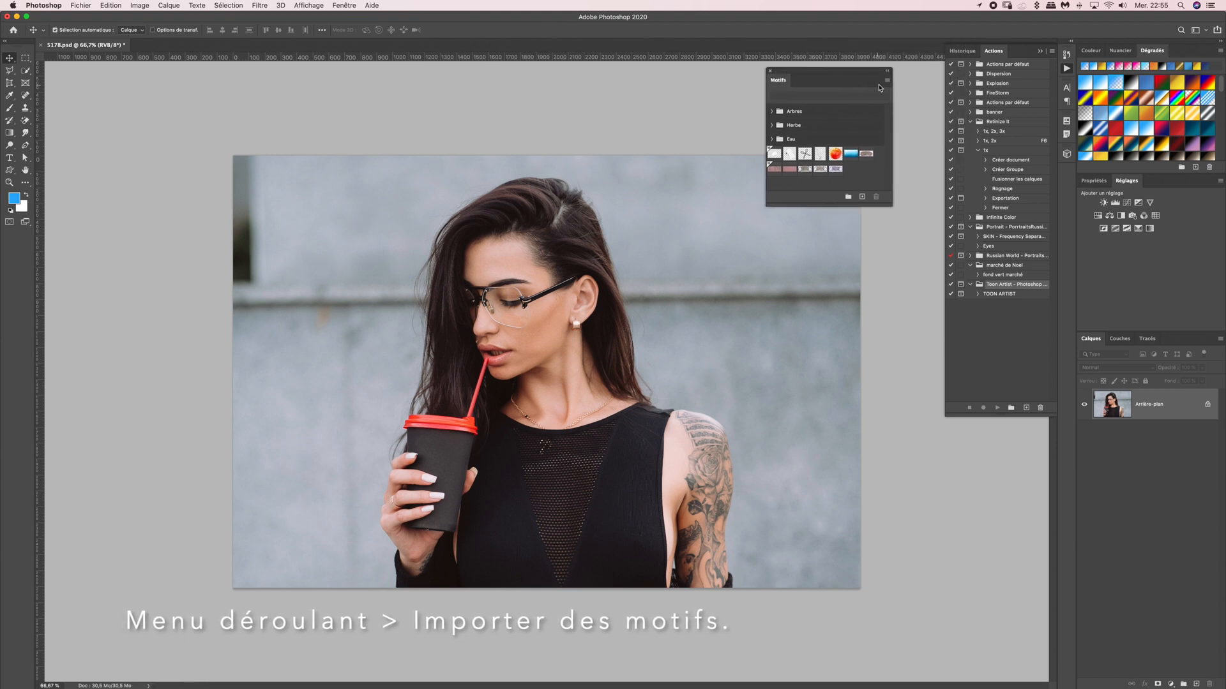
{"action": "left_click", "coordinate": [887, 81]}
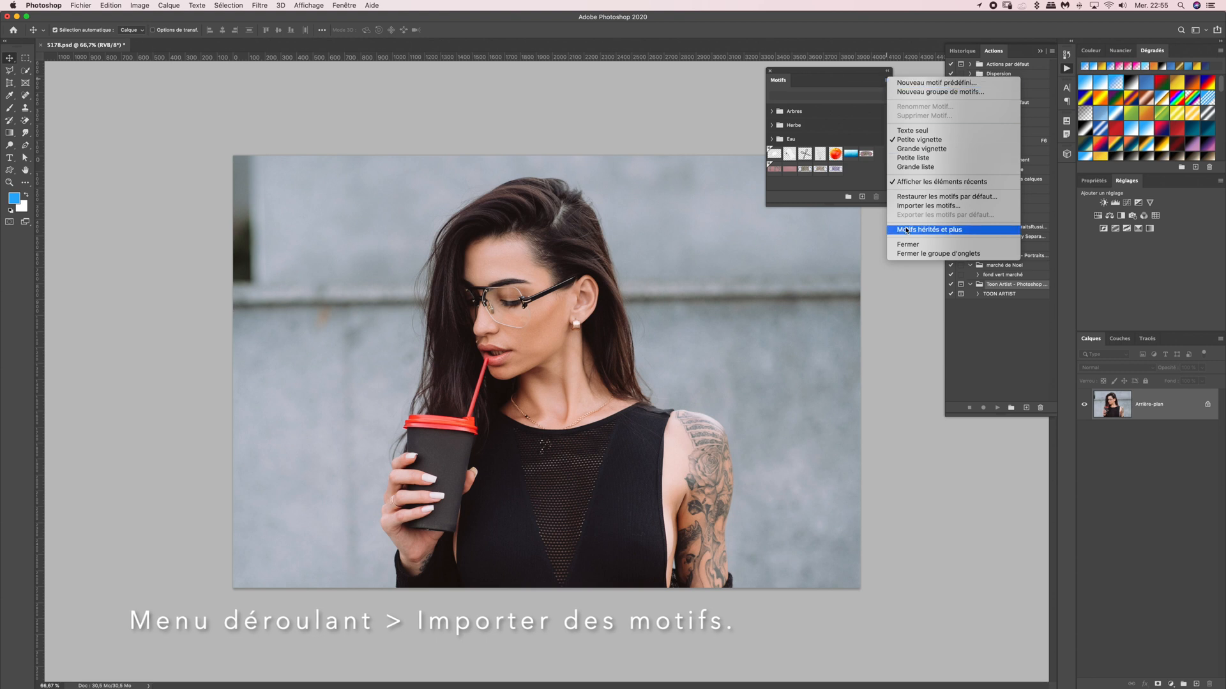
{"action": "left_click", "coordinate": [917, 207]}
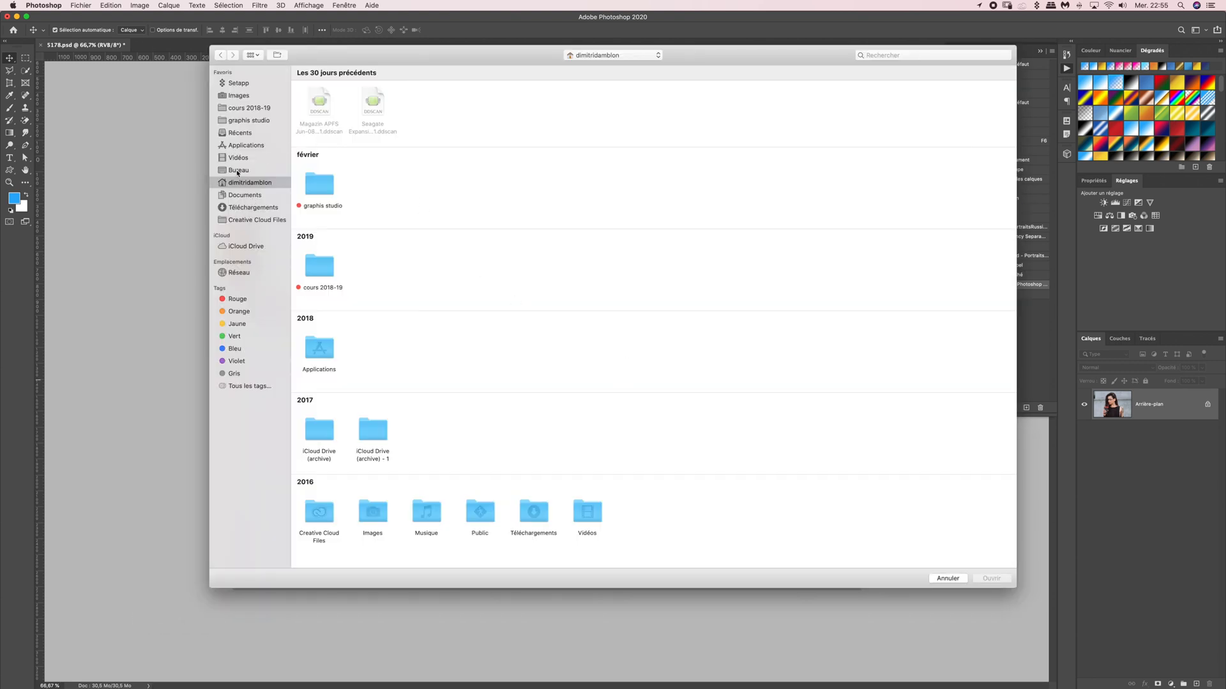
{"action": "left_click", "coordinate": [230, 173]}
{"action": "double_click", "coordinate": [319, 104]}
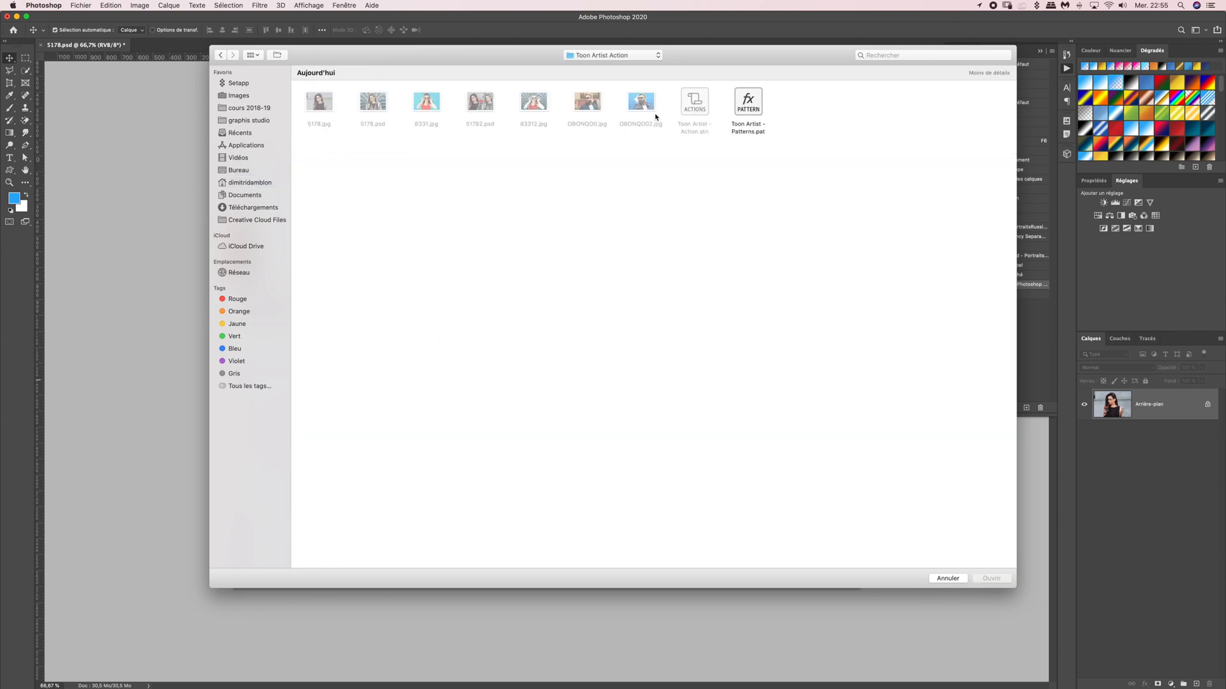
{"action": "left_click", "coordinate": [759, 107]}
{"action": "left_click", "coordinate": [999, 579]}
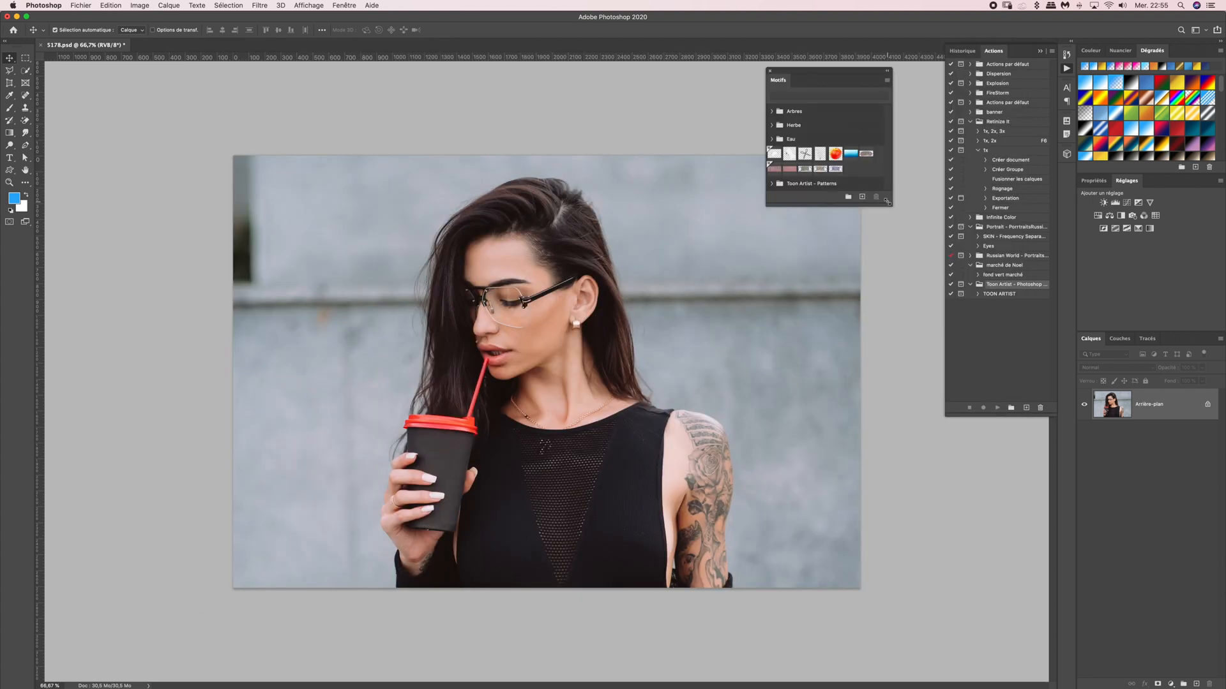
Expand the Toon Artist - Patterns group to examine its patterns, and close the patterns list.
{"action": "left_click_drag", "start_coordinate": [886, 202], "coordinate": [887, 258]}
{"action": "left_click", "coordinate": [773, 183]}
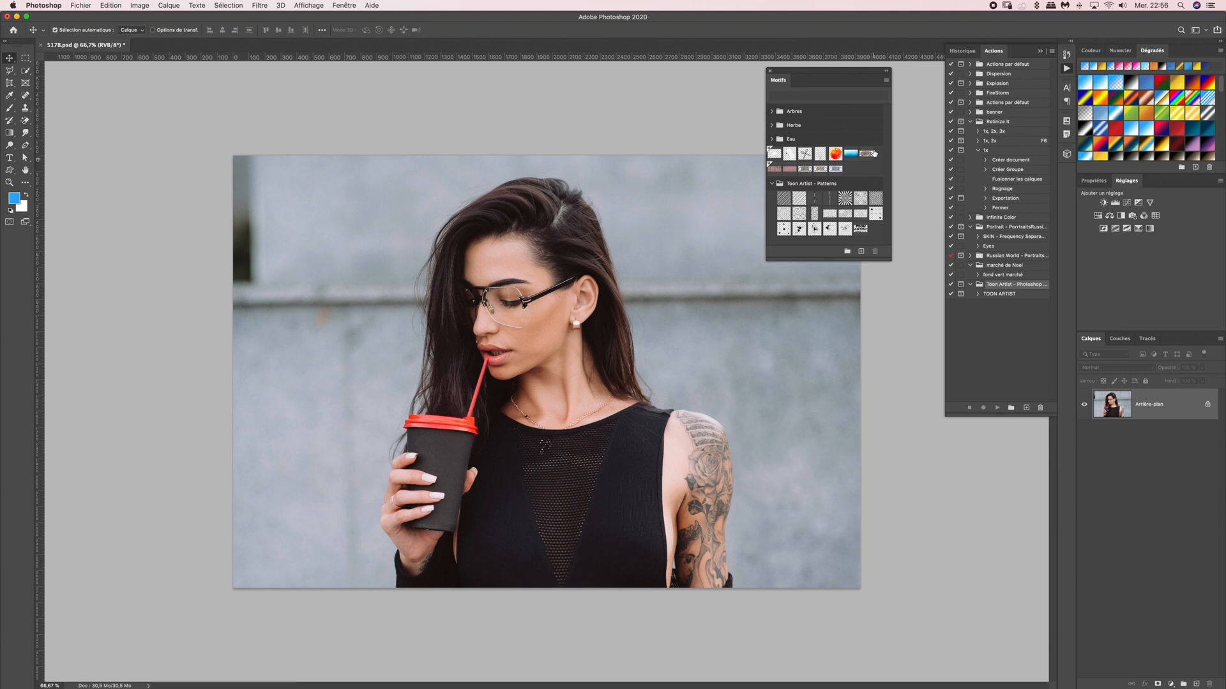
{"action": "left_click_drag", "start_coordinate": [786, 70], "coordinate": [873, 442]}
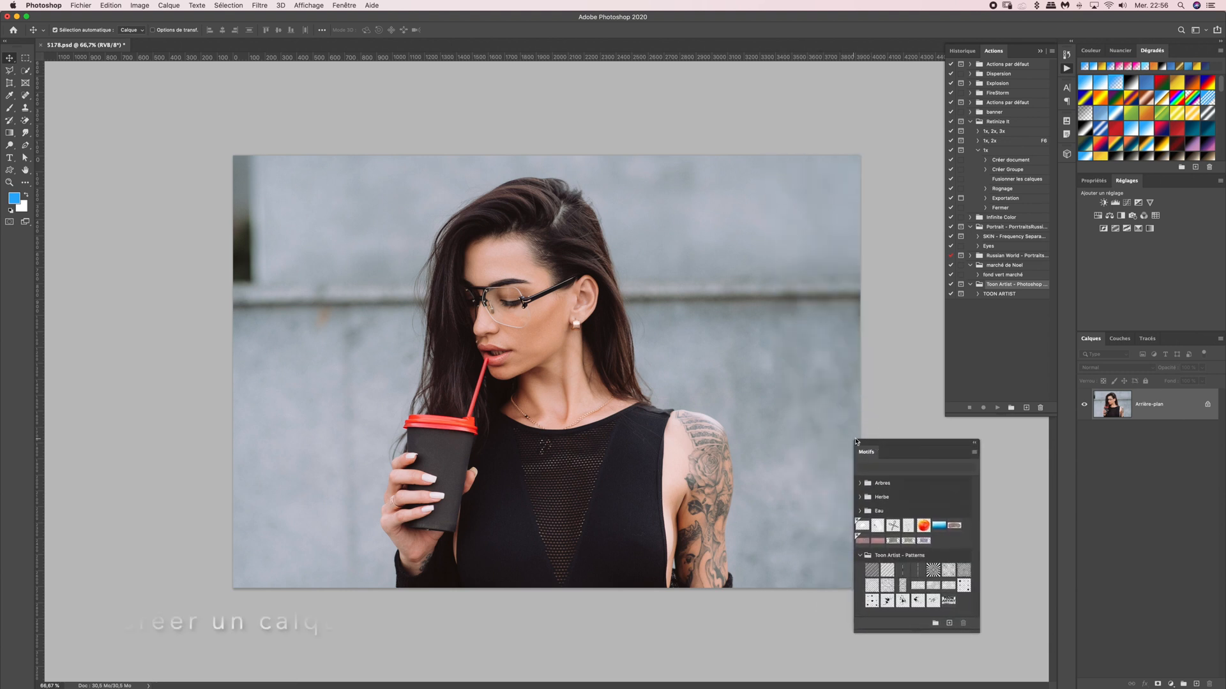
{"action": "left_click", "coordinate": [858, 442]}
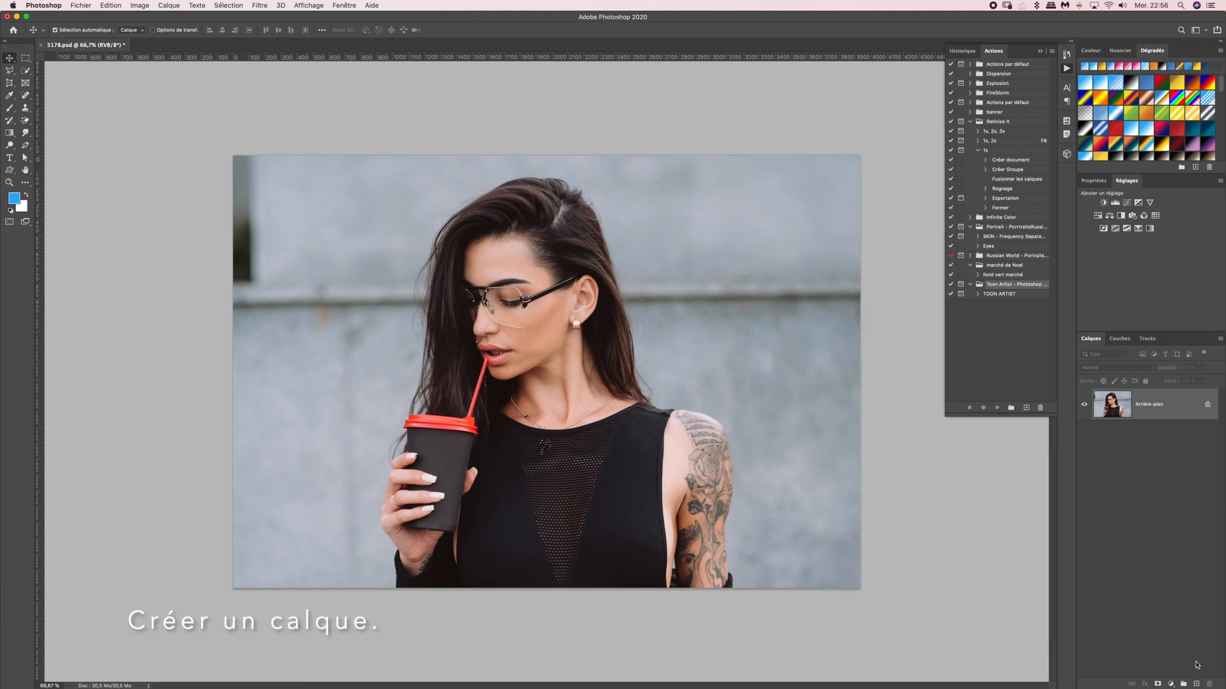
Add a new layer above the photo and set the Brush tool to 136 px size and 100% hardness.
{"action": "left_click", "coordinate": [1195, 684]}
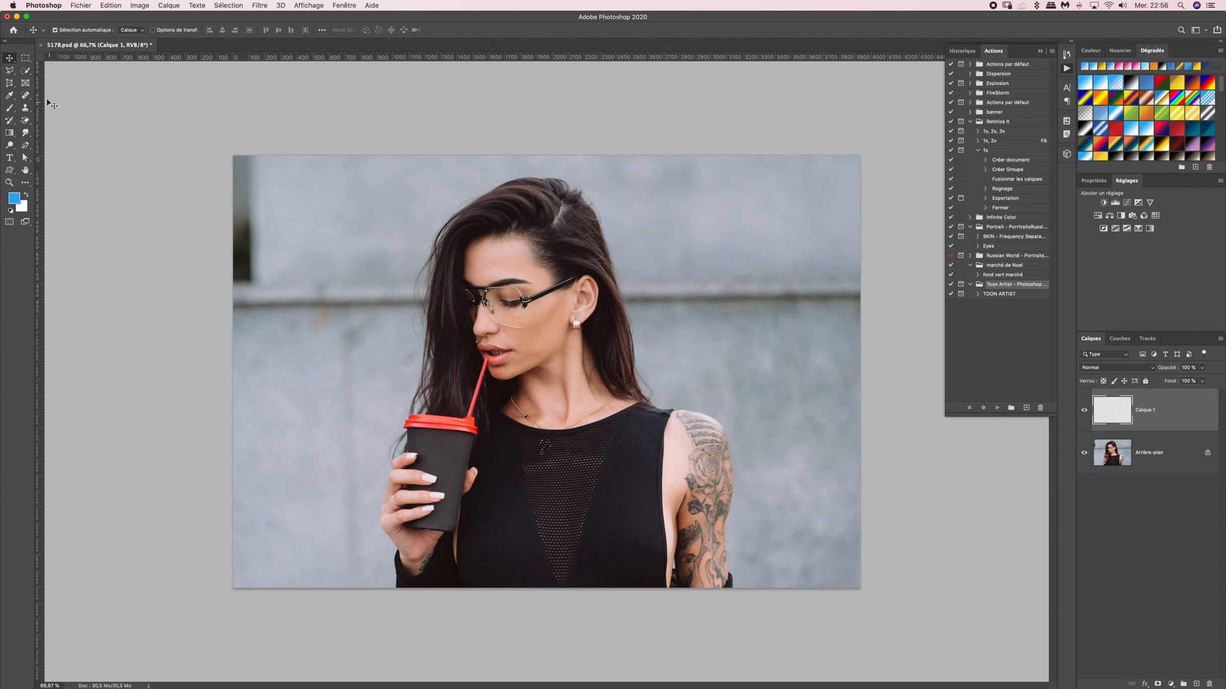
{"action": "left_click", "coordinate": [9, 108]}
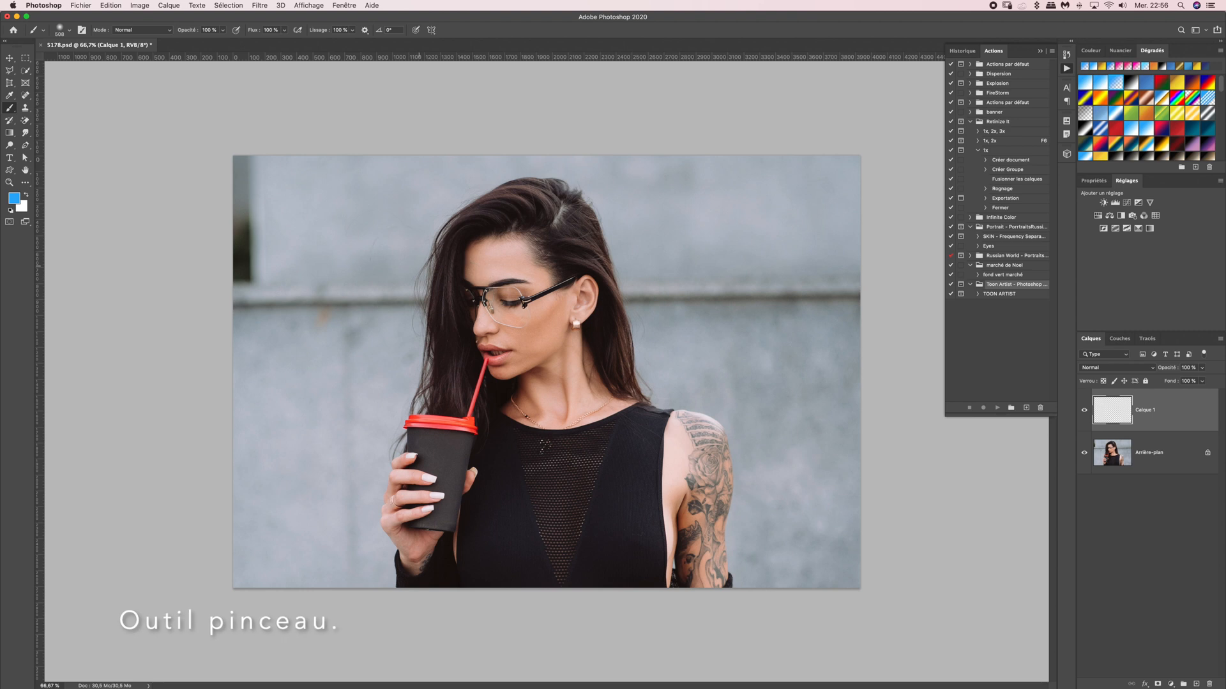
{"action": "left_click", "coordinate": [61, 30]}
{"action": "left_click_drag", "start_coordinate": [112, 59], "coordinate": [96, 60]}
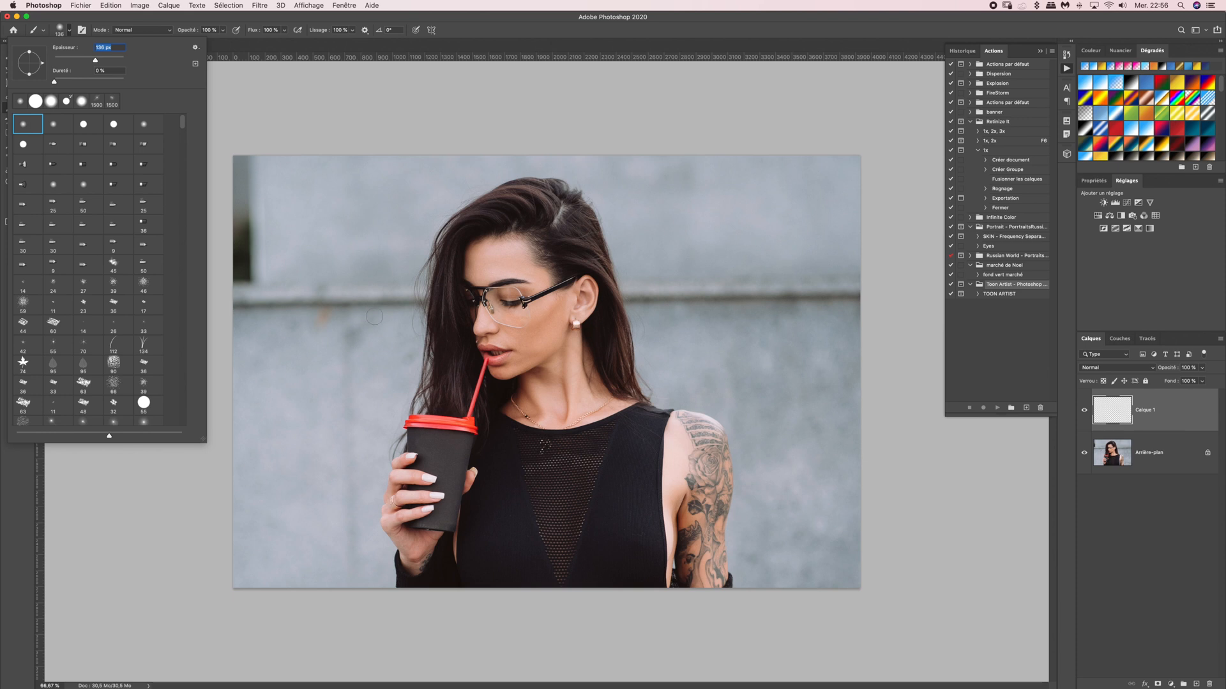
{"action": "left_click_drag", "start_coordinate": [56, 83], "coordinate": [127, 83]}
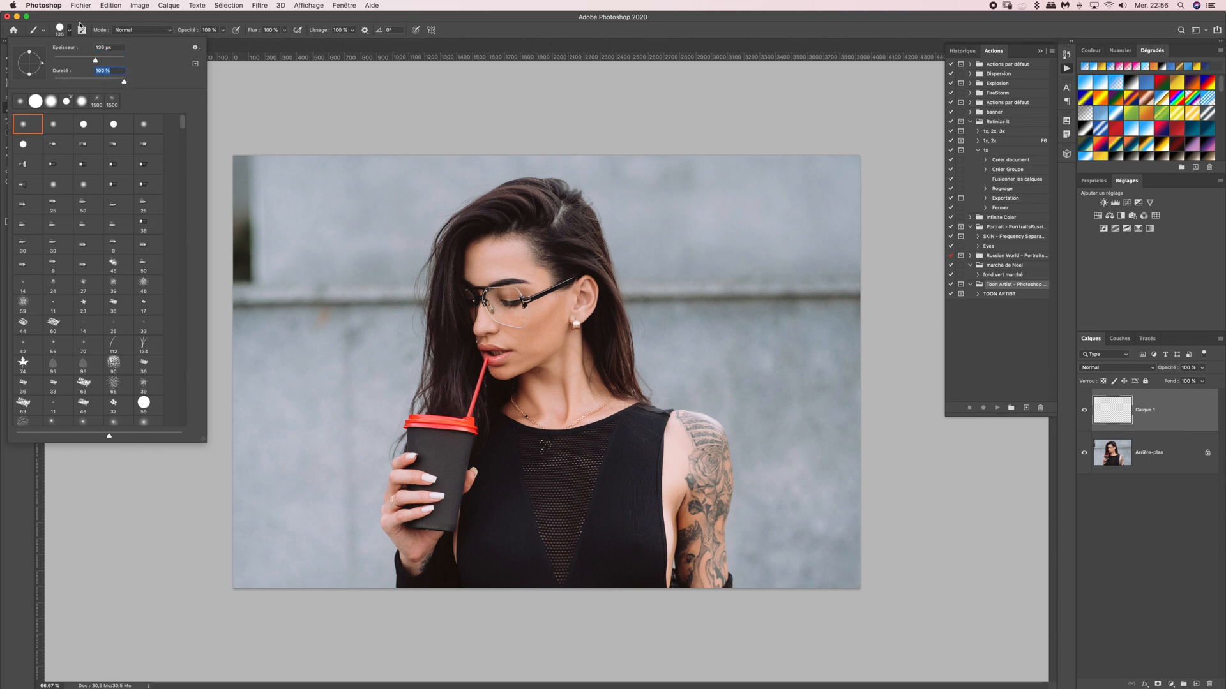
{"action": "left_click", "coordinate": [79, 26]}
{"action": "left_click", "coordinate": [222, 31]}
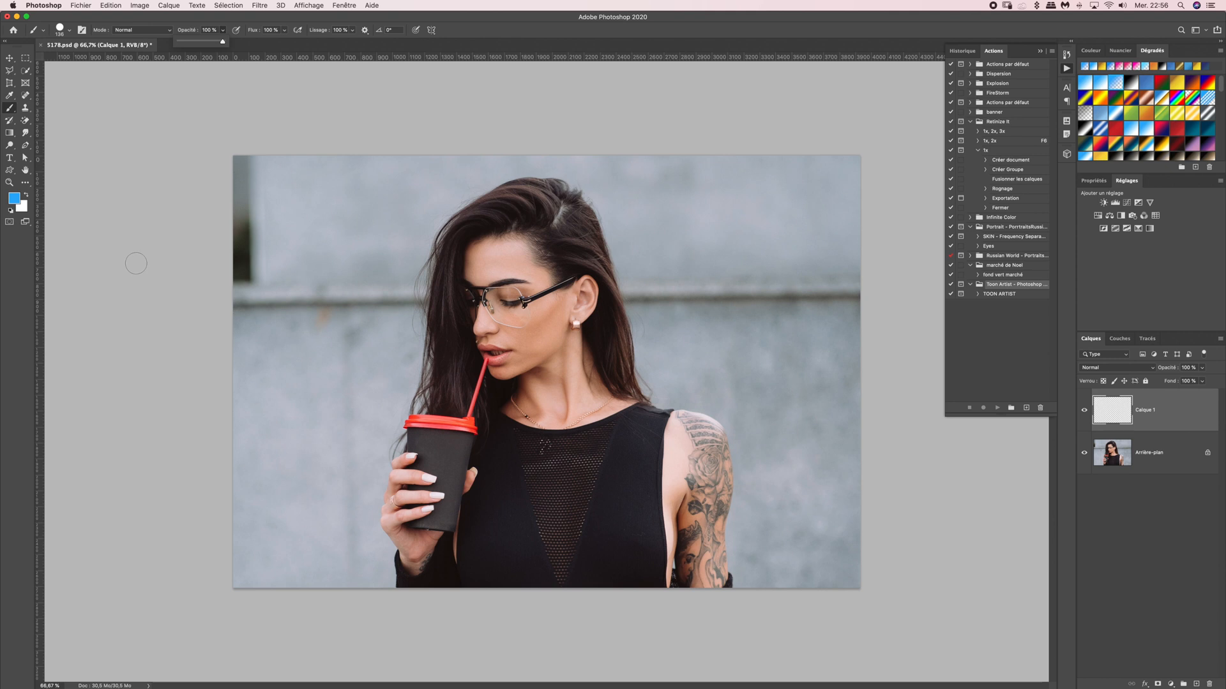
Set the foreground color to white and paint a closed outline along the woman's silhouette on the new layer.
{"action": "key", "text": "d"}
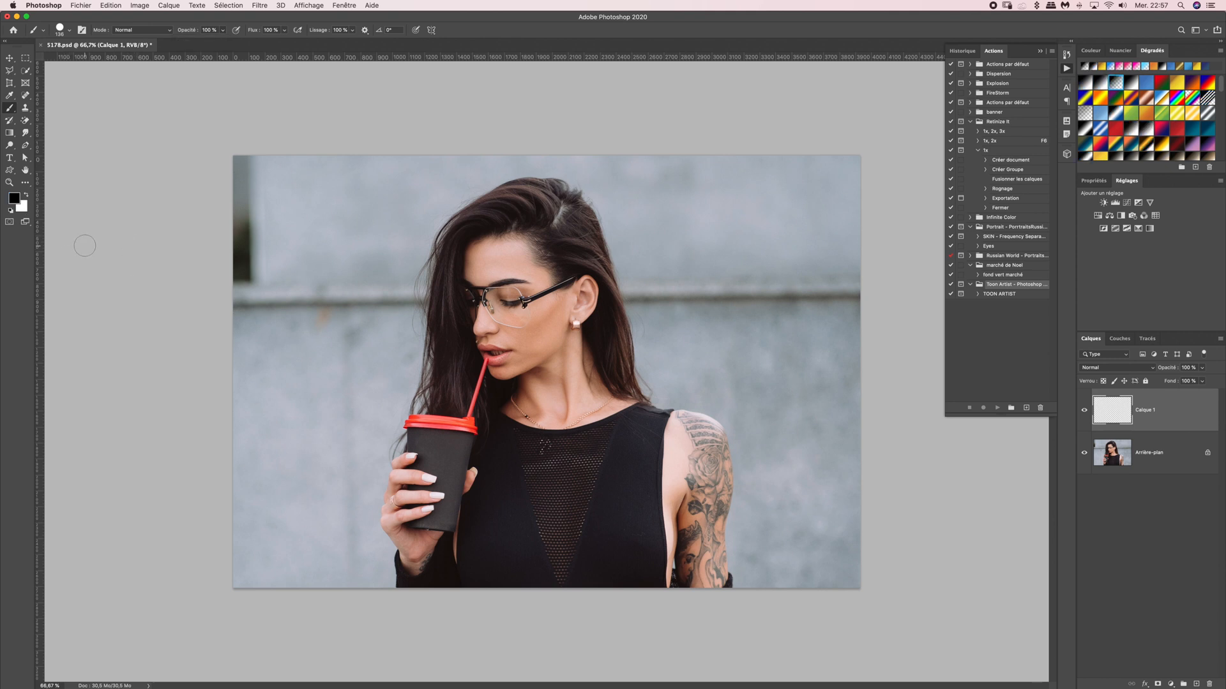
{"action": "key", "text": "x"}
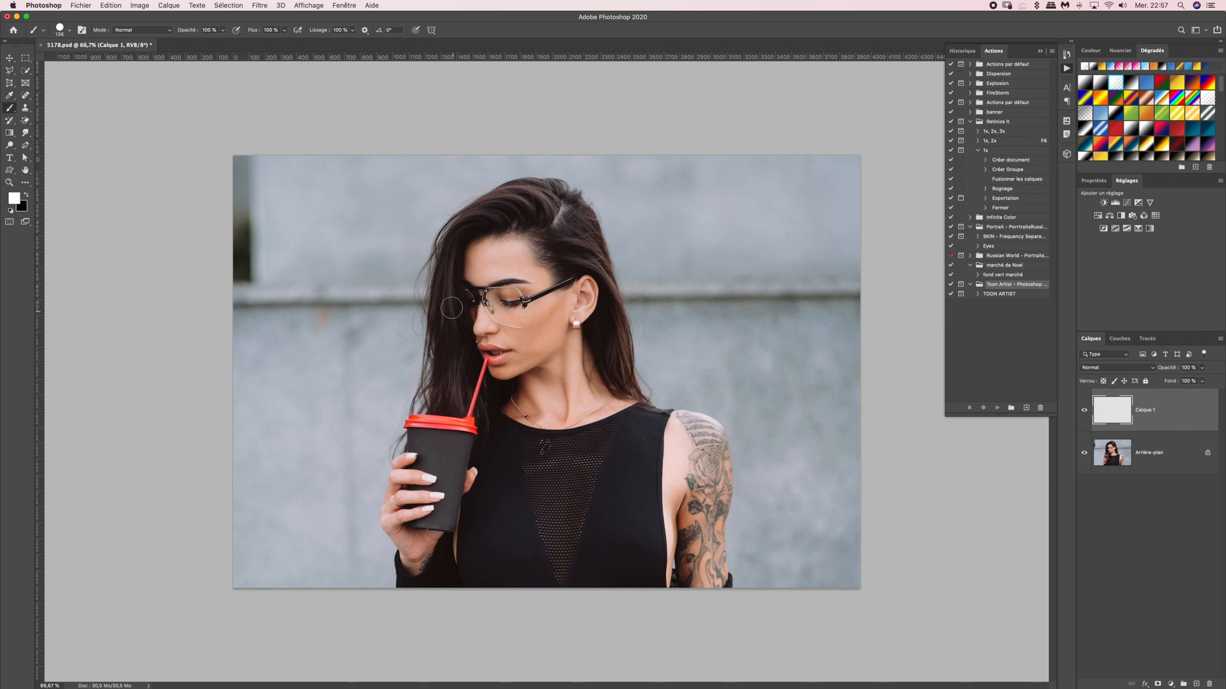
{"action": "mouse_move", "coordinate": [438, 316]}
{"action": "left_mouse_down"}
{"action": "mouse_move", "coordinate": [444, 238]}
{"action": "mouse_move", "coordinate": [498, 193]}
{"action": "mouse_move", "coordinate": [556, 189]}
{"action": "mouse_move", "coordinate": [592, 229]}
{"action": "mouse_move", "coordinate": [558, 186]}
{"action": "mouse_move", "coordinate": [587, 221]}
{"action": "mouse_move", "coordinate": [602, 272]}
{"action": "mouse_move", "coordinate": [598, 237]}
{"action": "mouse_move", "coordinate": [632, 409]}
{"action": "mouse_move", "coordinate": [710, 425]}
{"action": "mouse_move", "coordinate": [719, 442]}
{"action": "mouse_move", "coordinate": [722, 590]}
{"action": "mouse_move", "coordinate": [725, 486]}
{"action": "left_mouse_up"}
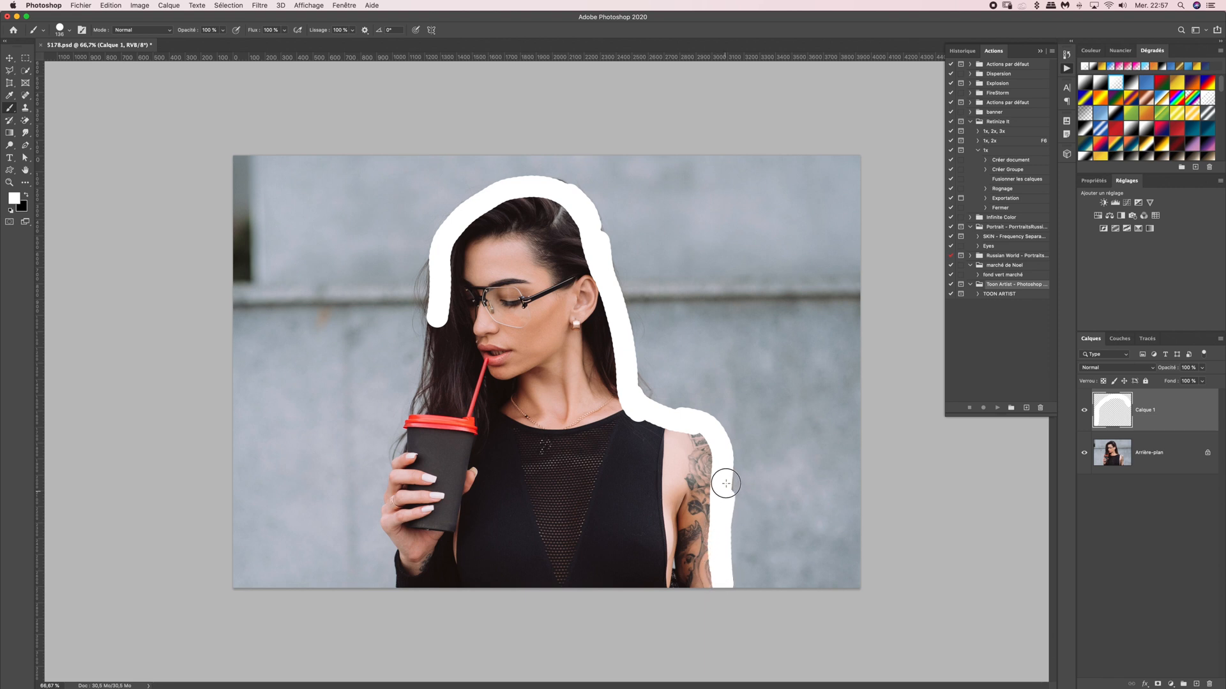
{"action": "mouse_move", "coordinate": [409, 578]}
{"action": "left_mouse_down"}
{"action": "mouse_move", "coordinate": [386, 515]}
{"action": "mouse_move", "coordinate": [392, 537]}
{"action": "mouse_move", "coordinate": [392, 484]}
{"action": "mouse_move", "coordinate": [424, 402]}
{"action": "mouse_move", "coordinate": [438, 295]}
{"action": "left_mouse_up"}
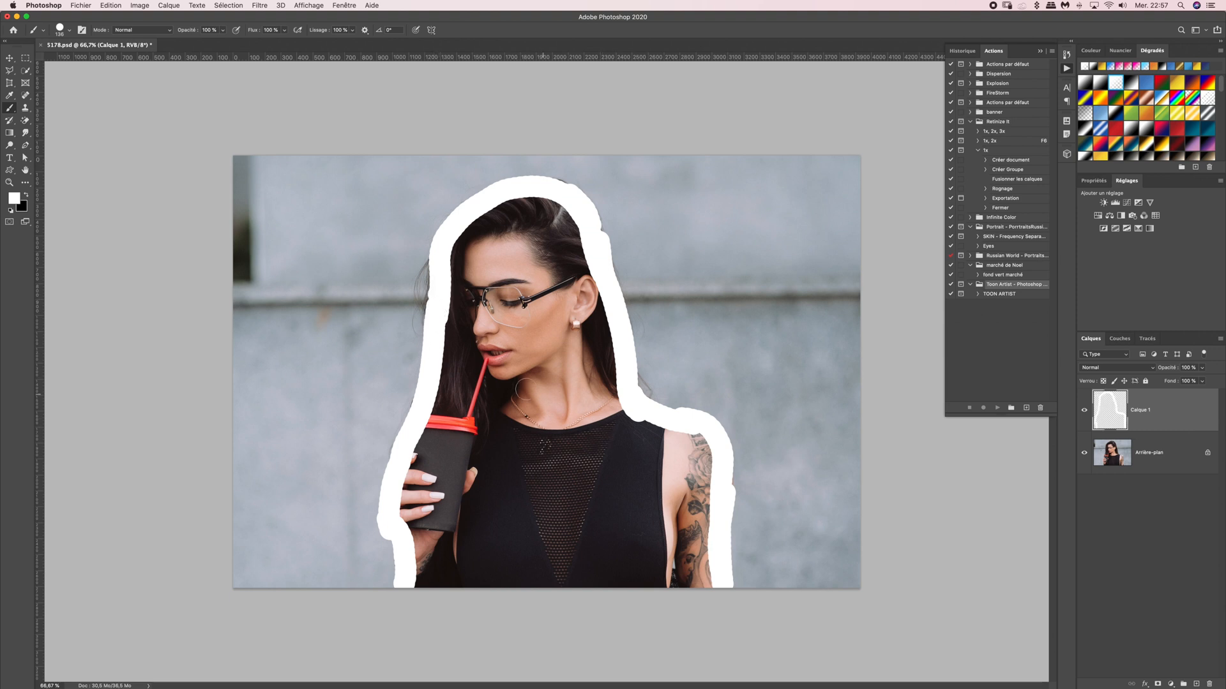
Enlarge the brush and fill the inside of the woman's outline completely with white.
{"action": "left_click", "coordinate": [69, 30]}
{"action": "left_click_drag", "start_coordinate": [97, 62], "coordinate": [112, 61]}
{"action": "mouse_move", "coordinate": [464, 261]}
{"action": "left_mouse_down"}
{"action": "mouse_move", "coordinate": [497, 233]}
{"action": "mouse_move", "coordinate": [480, 236]}
{"action": "mouse_move", "coordinate": [489, 252]}
{"action": "mouse_move", "coordinate": [522, 212]}
{"action": "mouse_move", "coordinate": [563, 237]}
{"action": "mouse_move", "coordinate": [554, 194]}
{"action": "mouse_move", "coordinate": [575, 272]}
{"action": "mouse_move", "coordinate": [575, 350]}
{"action": "mouse_move", "coordinate": [470, 251]}
{"action": "mouse_move", "coordinate": [432, 424]}
{"action": "mouse_move", "coordinate": [446, 262]}
{"action": "mouse_move", "coordinate": [486, 293]}
{"action": "mouse_move", "coordinate": [507, 415]}
{"action": "mouse_move", "coordinate": [522, 245]}
{"action": "mouse_move", "coordinate": [575, 368]}
{"action": "mouse_move", "coordinate": [597, 339]}
{"action": "mouse_move", "coordinate": [624, 453]}
{"action": "mouse_move", "coordinate": [670, 445]}
{"action": "mouse_move", "coordinate": [692, 473]}
{"action": "mouse_move", "coordinate": [702, 585]}
{"action": "mouse_move", "coordinate": [425, 582]}
{"action": "mouse_move", "coordinate": [421, 467]}
{"action": "mouse_move", "coordinate": [454, 373]}
{"action": "mouse_move", "coordinate": [492, 423]}
{"action": "mouse_move", "coordinate": [538, 397]}
{"action": "mouse_move", "coordinate": [551, 345]}
{"action": "mouse_move", "coordinate": [596, 435]}
{"action": "mouse_move", "coordinate": [635, 460]}
{"action": "mouse_move", "coordinate": [506, 424]}
{"action": "mouse_move", "coordinate": [545, 426]}
{"action": "mouse_move", "coordinate": [451, 460]}
{"action": "mouse_move", "coordinate": [485, 464]}
{"action": "mouse_move", "coordinate": [452, 555]}
{"action": "mouse_move", "coordinate": [467, 484]}
{"action": "mouse_move", "coordinate": [529, 501]}
{"action": "mouse_move", "coordinate": [501, 549]}
{"action": "mouse_move", "coordinate": [559, 490]}
{"action": "mouse_move", "coordinate": [552, 454]}
{"action": "mouse_move", "coordinate": [516, 549]}
{"action": "mouse_move", "coordinate": [492, 549]}
{"action": "mouse_move", "coordinate": [606, 553]}
{"action": "mouse_move", "coordinate": [613, 490]}
{"action": "mouse_move", "coordinate": [599, 461]}
{"action": "mouse_move", "coordinate": [653, 486]}
{"action": "mouse_move", "coordinate": [674, 518]}
{"action": "mouse_move", "coordinate": [688, 506]}
{"action": "mouse_move", "coordinate": [655, 471]}
{"action": "mouse_move", "coordinate": [694, 440]}
{"action": "mouse_move", "coordinate": [660, 434]}
{"action": "mouse_move", "coordinate": [625, 386]}
{"action": "left_mouse_up"}
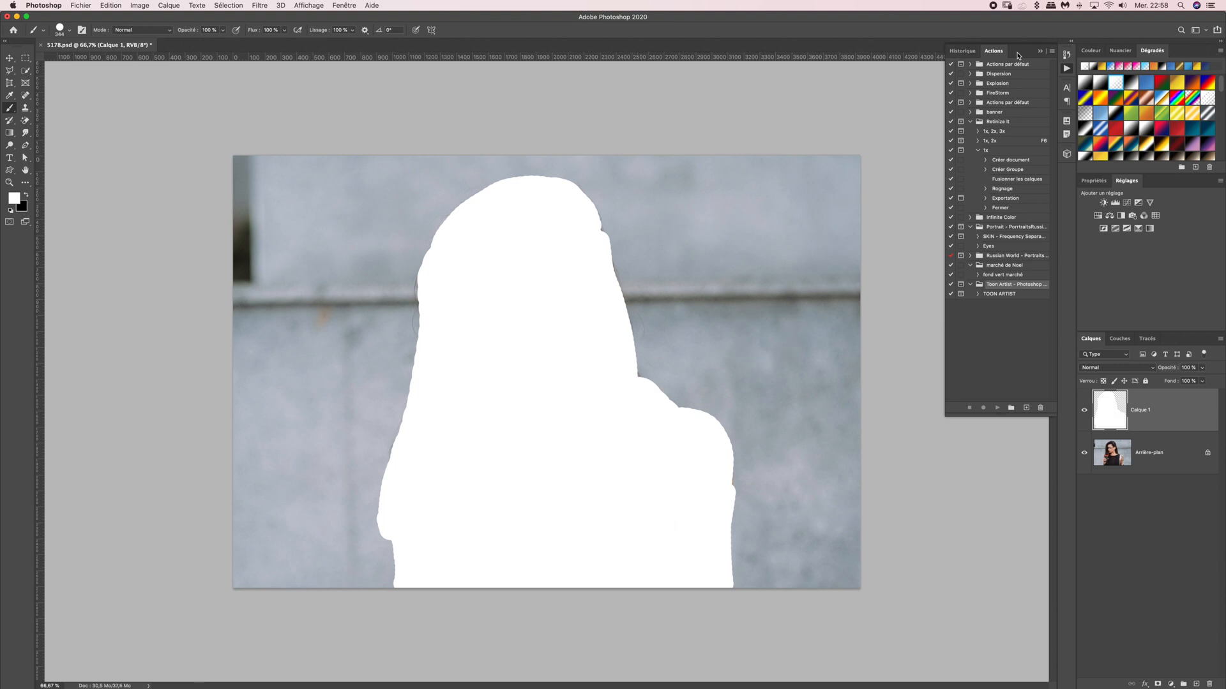
Run the TOON ARTIST action from the Toon Artist set on the painted layer.
{"action": "left_click", "coordinate": [344, 5]}
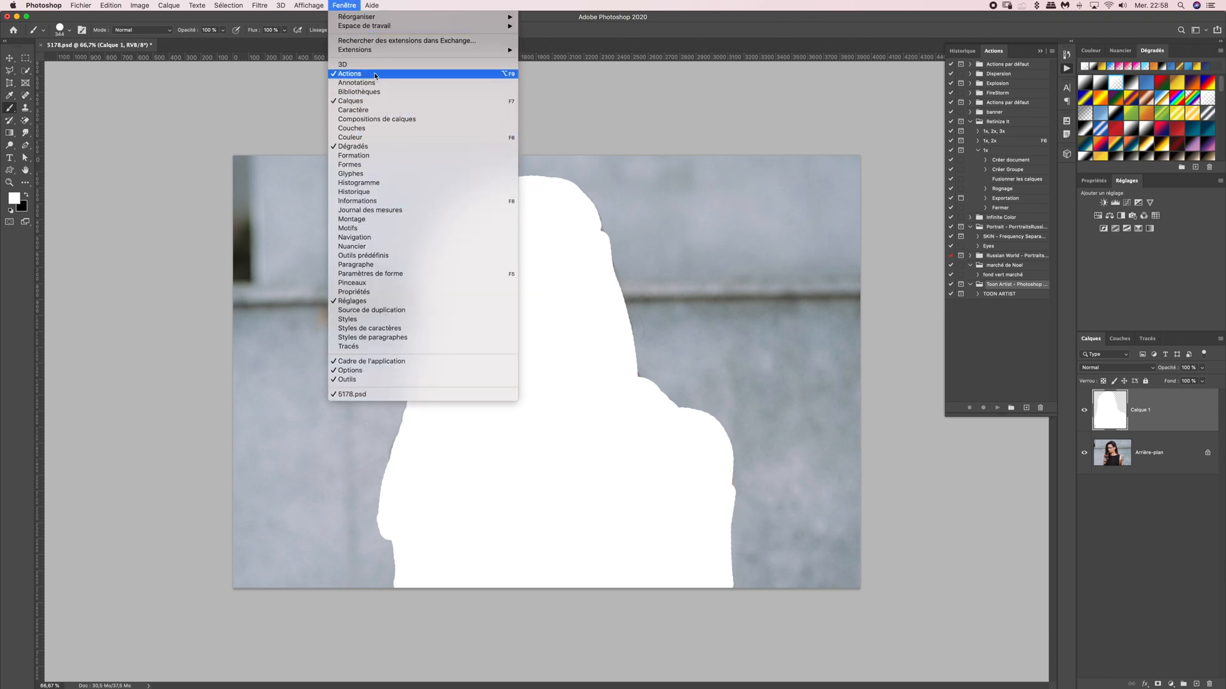
{"action": "left_click", "coordinate": [674, 15]}
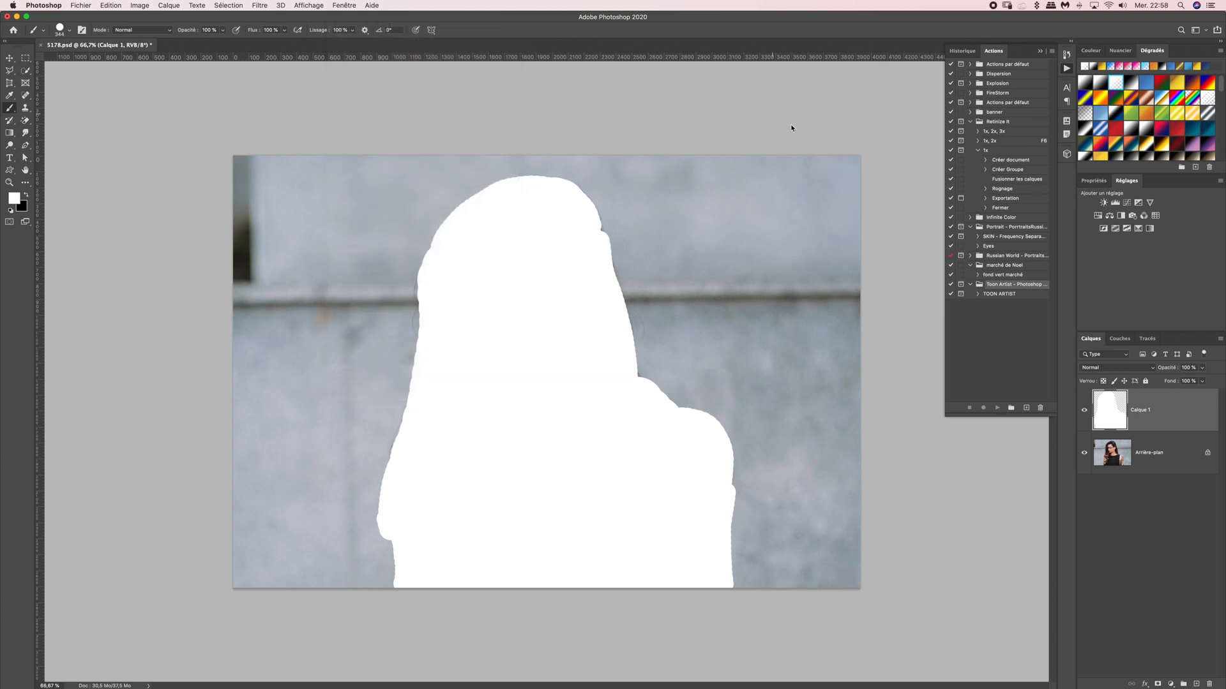
{"action": "left_click", "coordinate": [970, 285]}
{"action": "left_click", "coordinate": [970, 285]}
{"action": "left_click", "coordinate": [993, 294]}
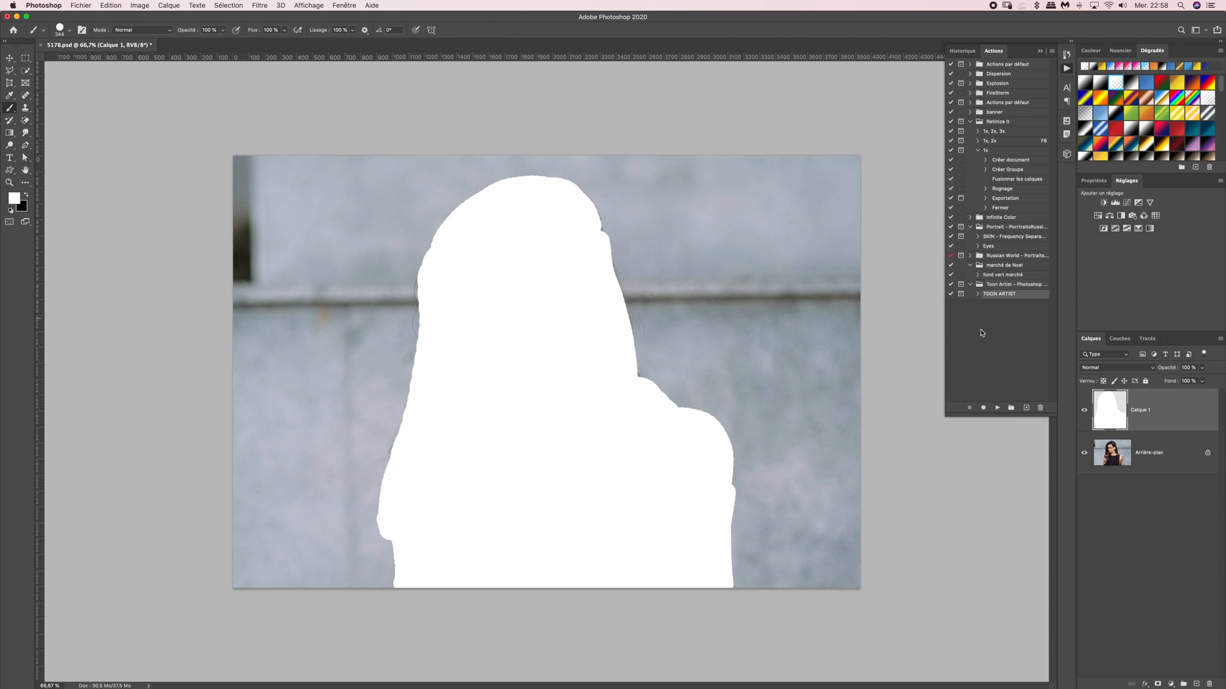
{"action": "left_click", "coordinate": [999, 410]}
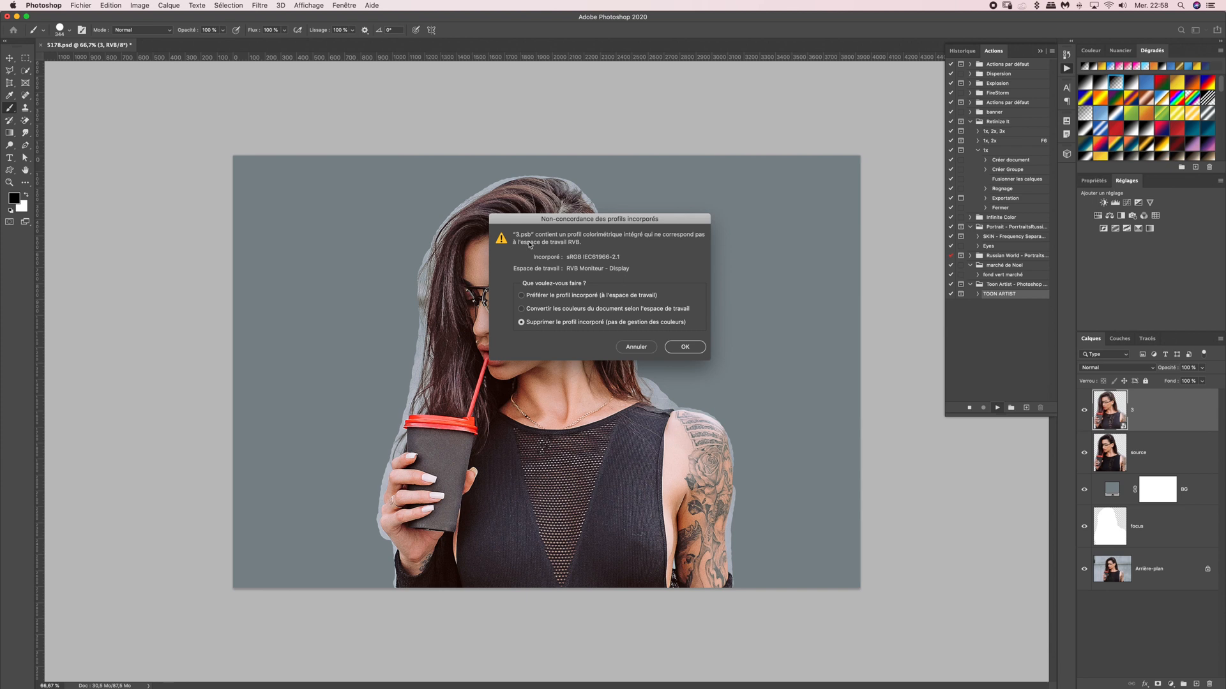
Keep the embedded sRGB profile for every smart object the action opens, and let the action continue once its render completes.
{"action": "left_click", "coordinate": [521, 296]}
{"action": "key", "text": "Return"}
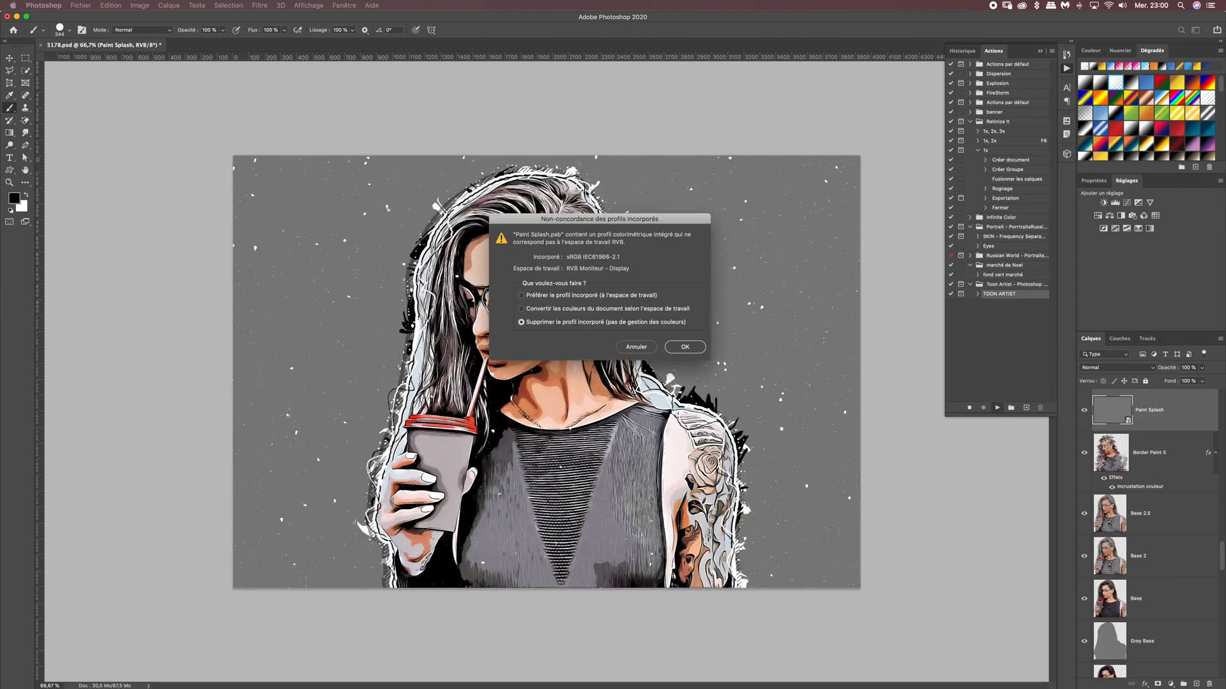
{"action": "left_click", "coordinate": [521, 295]}
{"action": "left_click", "coordinate": [684, 348]}
{"action": "left_click", "coordinate": [520, 294]}
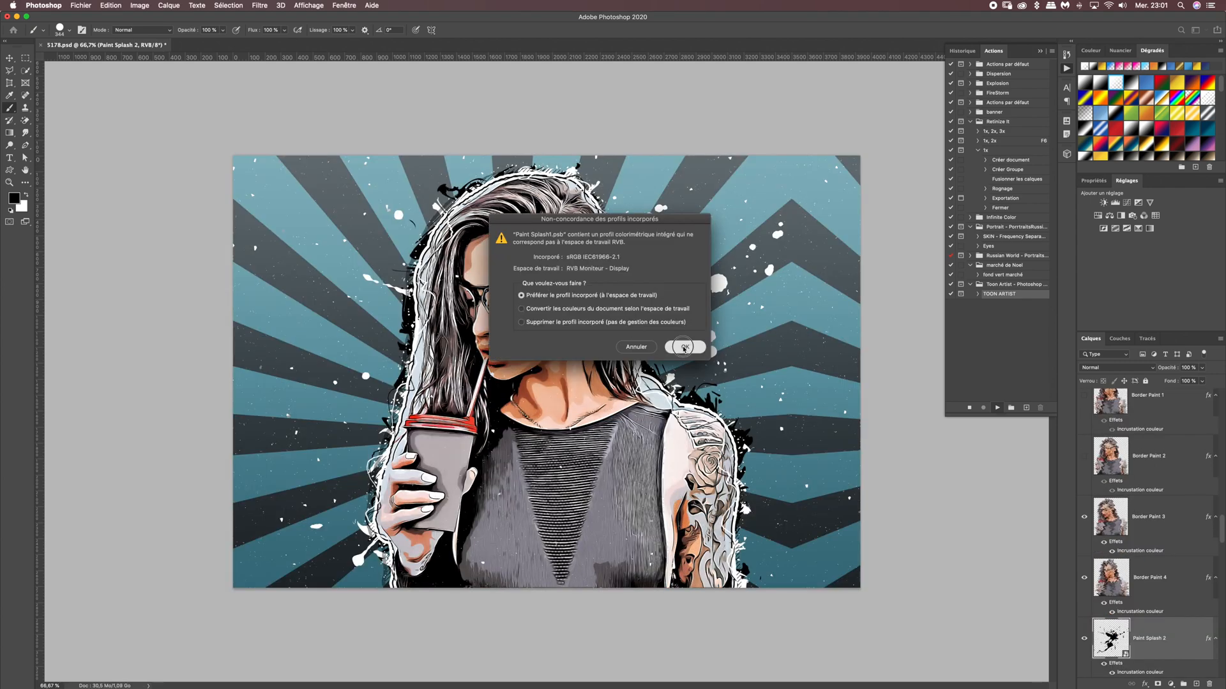
{"action": "left_click", "coordinate": [685, 347]}
{"action": "left_click", "coordinate": [521, 294]}
{"action": "left_click", "coordinate": [684, 347]}
{"action": "left_click", "coordinate": [521, 295]}
{"action": "left_click", "coordinate": [685, 347]}
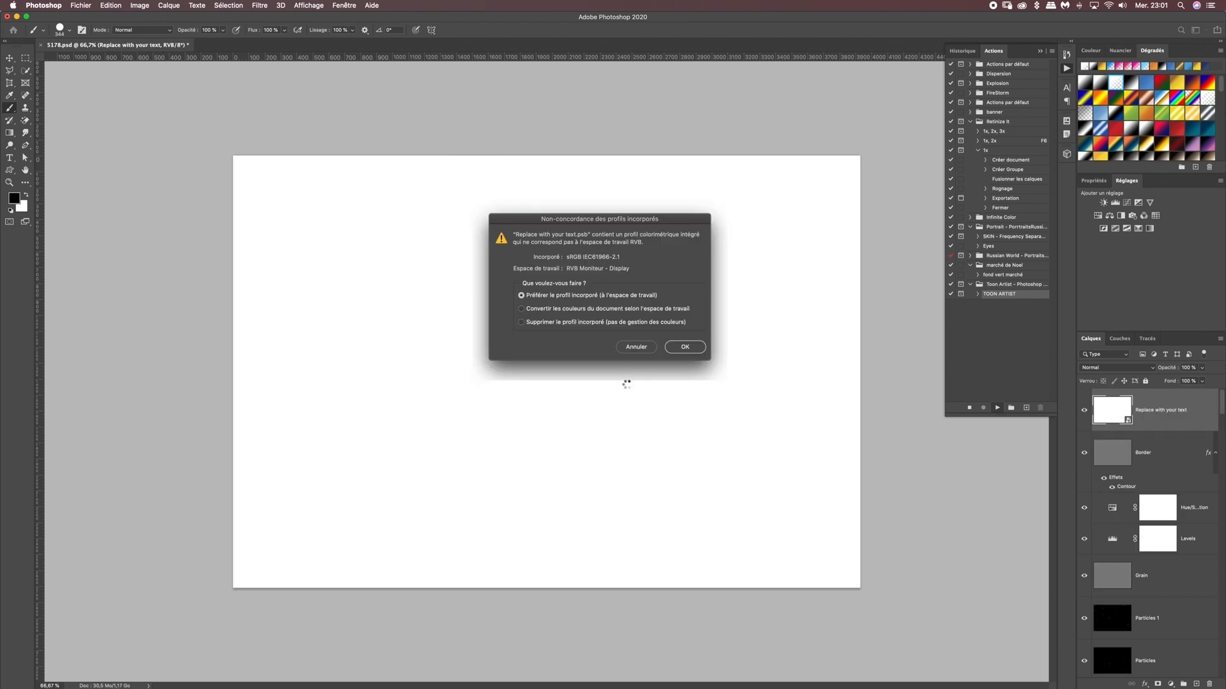
{"action": "key", "text": "Return"}
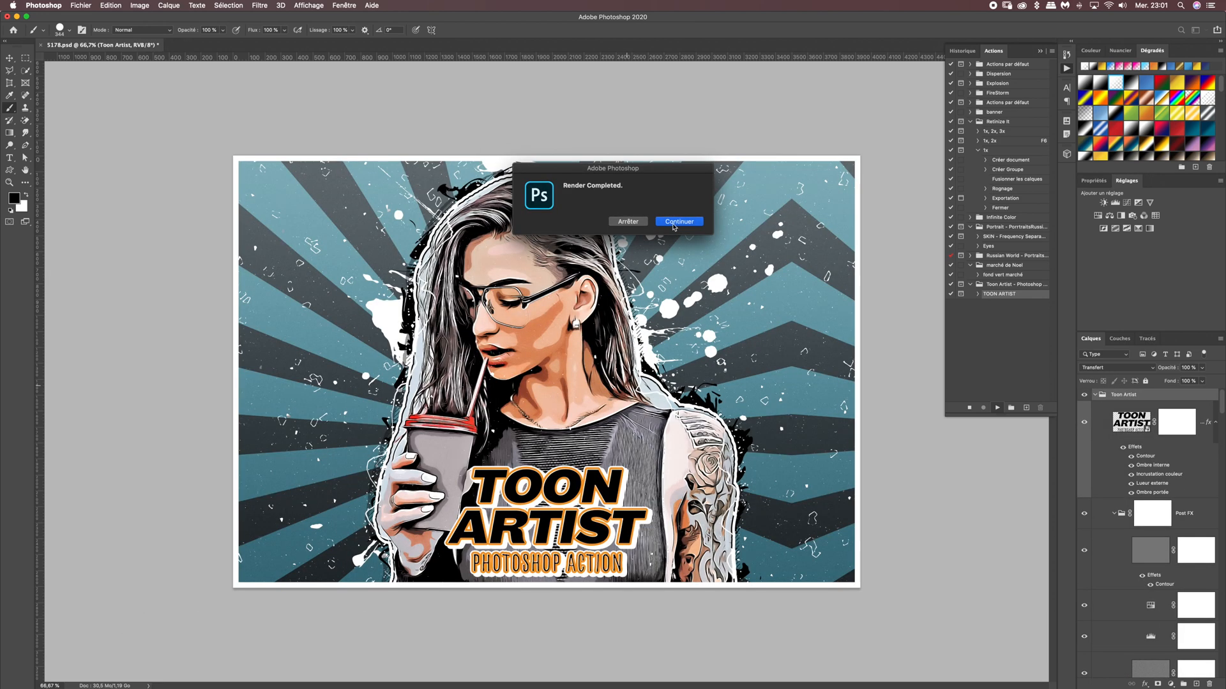
{"action": "left_click", "coordinate": [677, 222]}
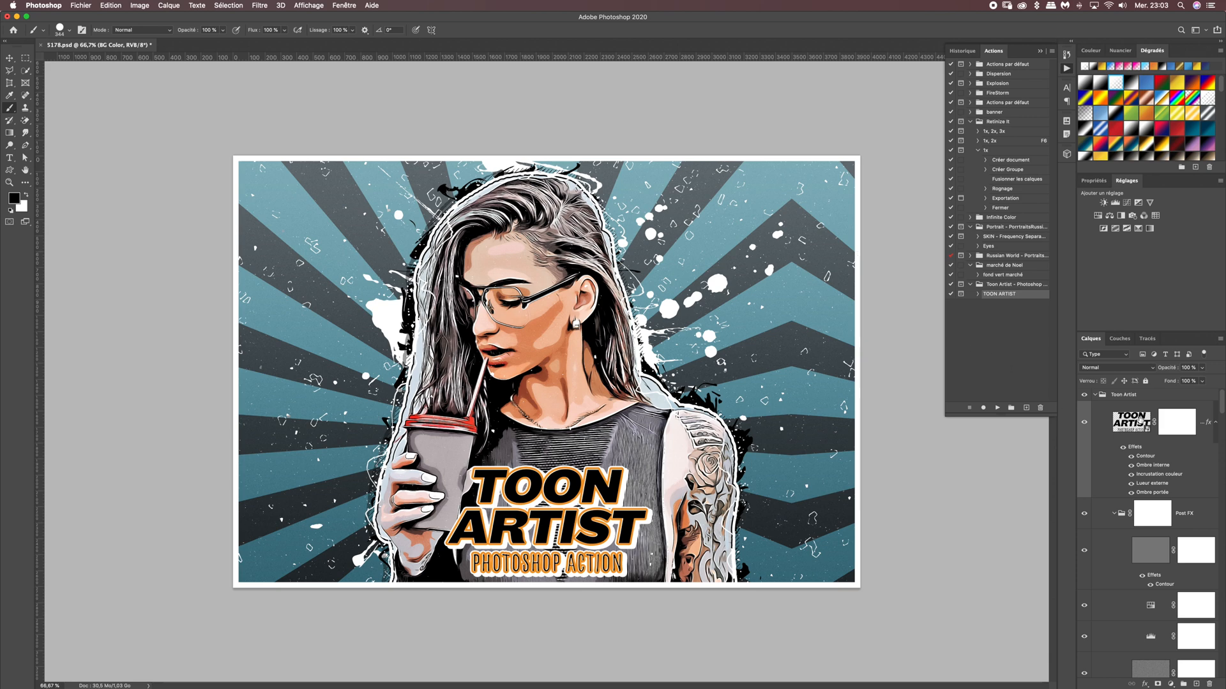
Change the BG Color fill layer near the bottom of the layer stack to purple 7e18a4.
{"action": "left_click_drag", "start_coordinate": [1221, 402], "coordinate": [1216, 669]}
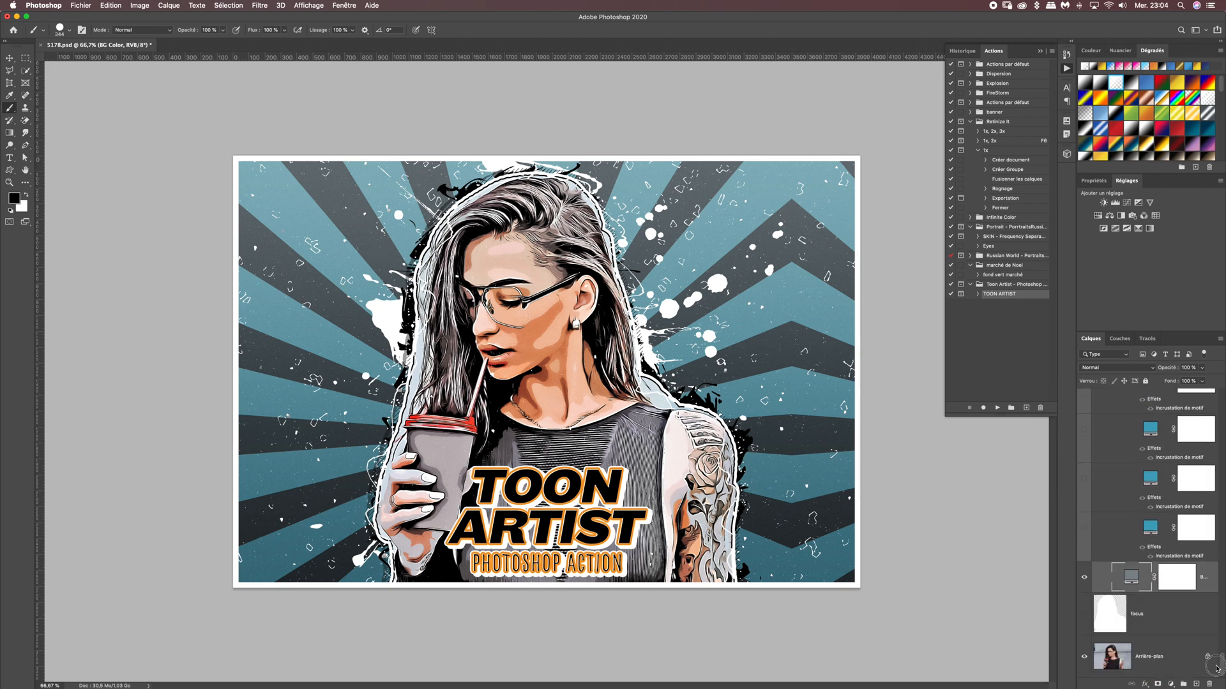
{"action": "double_click", "coordinate": [1130, 579]}
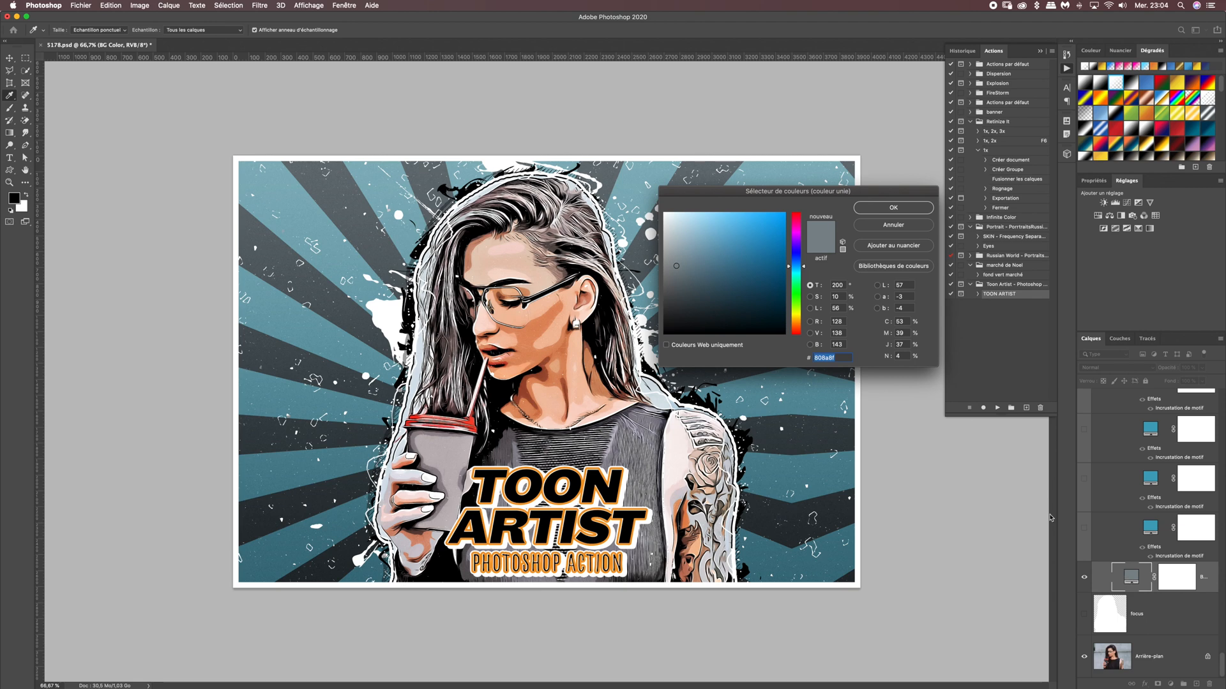
{"action": "left_click_drag", "start_coordinate": [733, 193], "coordinate": [736, 153]}
{"action": "left_click", "coordinate": [772, 205]}
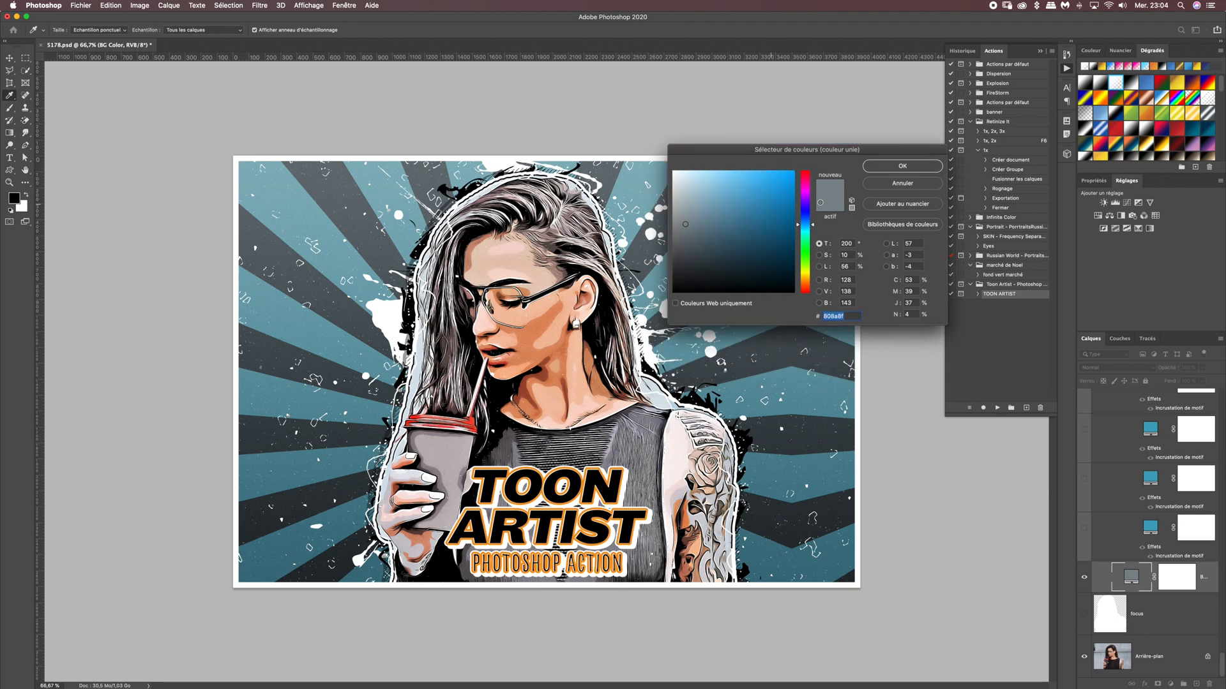
{"action": "left_click", "coordinate": [776, 213]}
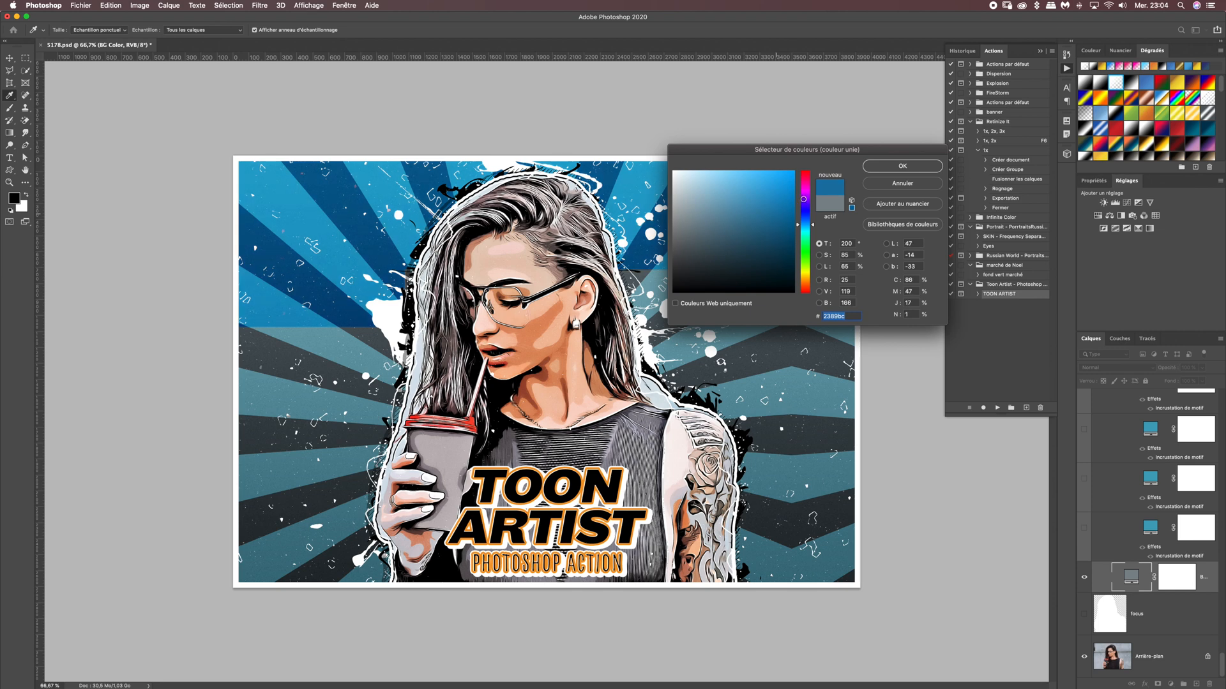
{"action": "left_click_drag", "start_coordinate": [800, 213], "coordinate": [800, 197]}
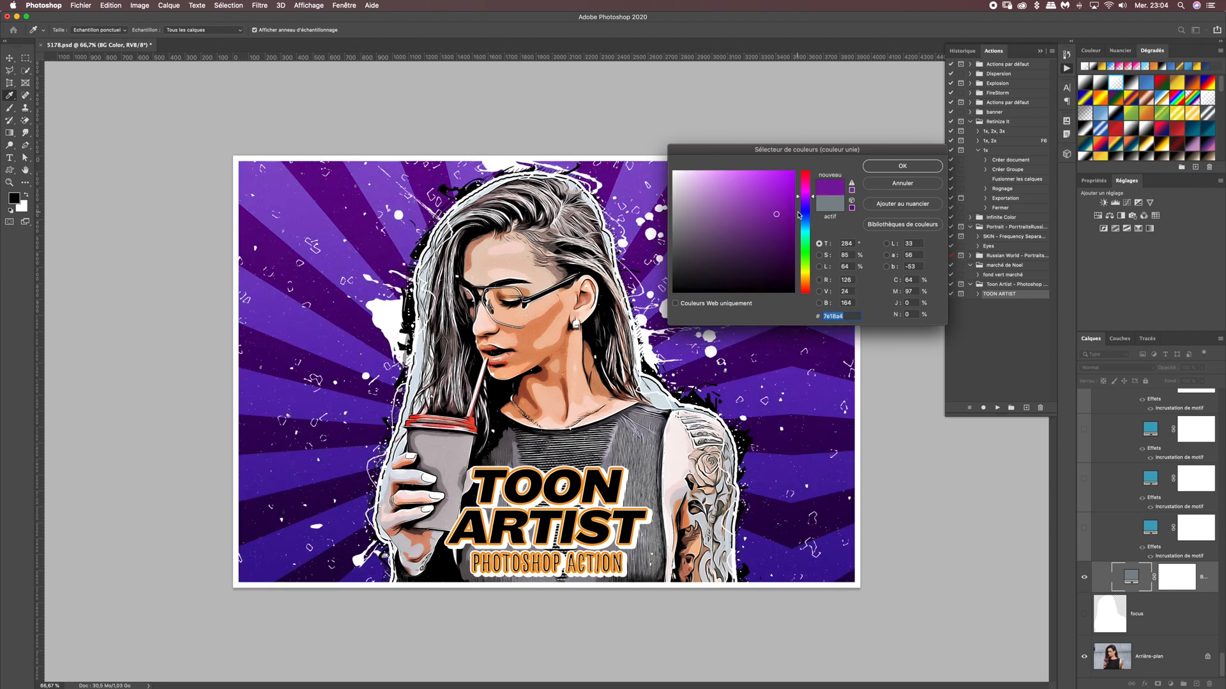
{"action": "left_click", "coordinate": [899, 169]}
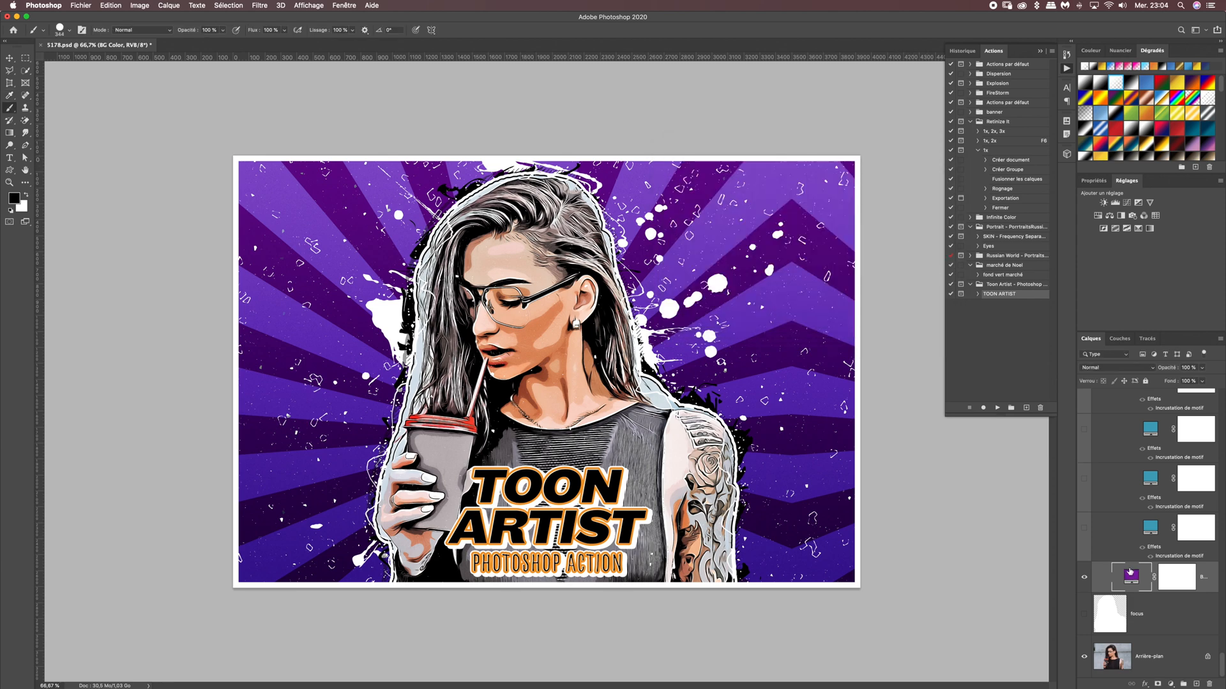
Try the different patterns in the BG Patterns group and leave only the concentric circles pattern visible behind the woman.
{"action": "left_click_drag", "start_coordinate": [1222, 661], "coordinate": [1218, 596]}
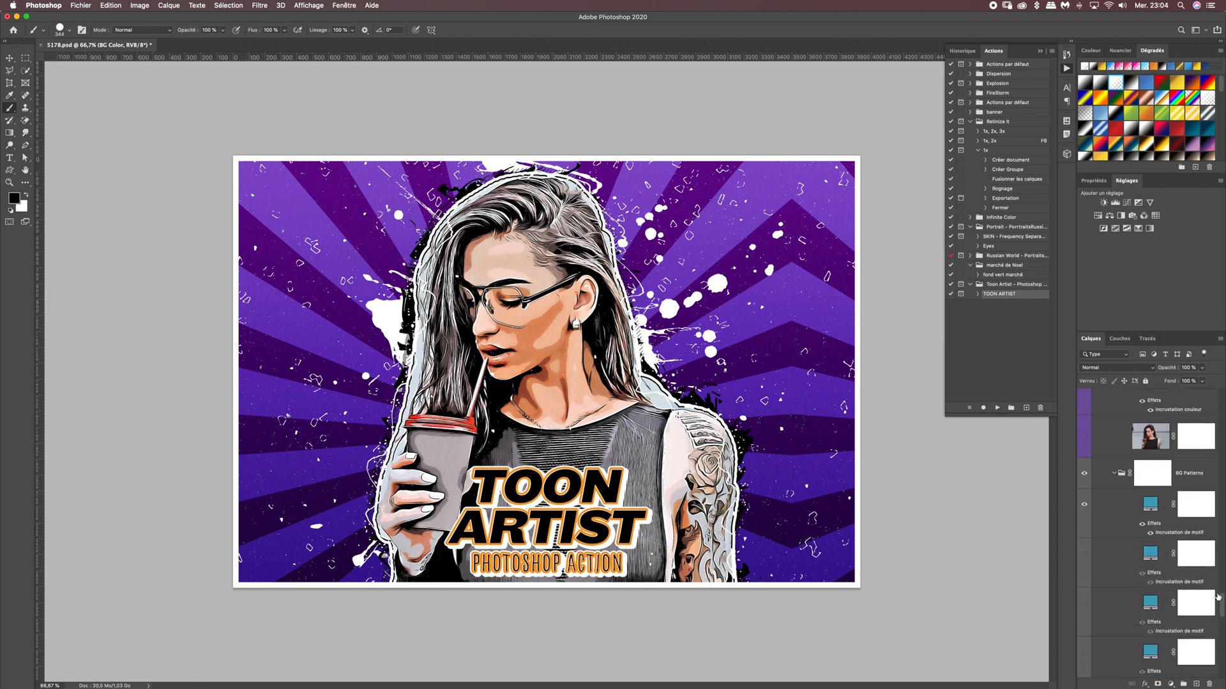
{"action": "left_click", "coordinate": [1084, 506]}
{"action": "left_click", "coordinate": [1085, 554]}
{"action": "left_click", "coordinate": [1085, 555]}
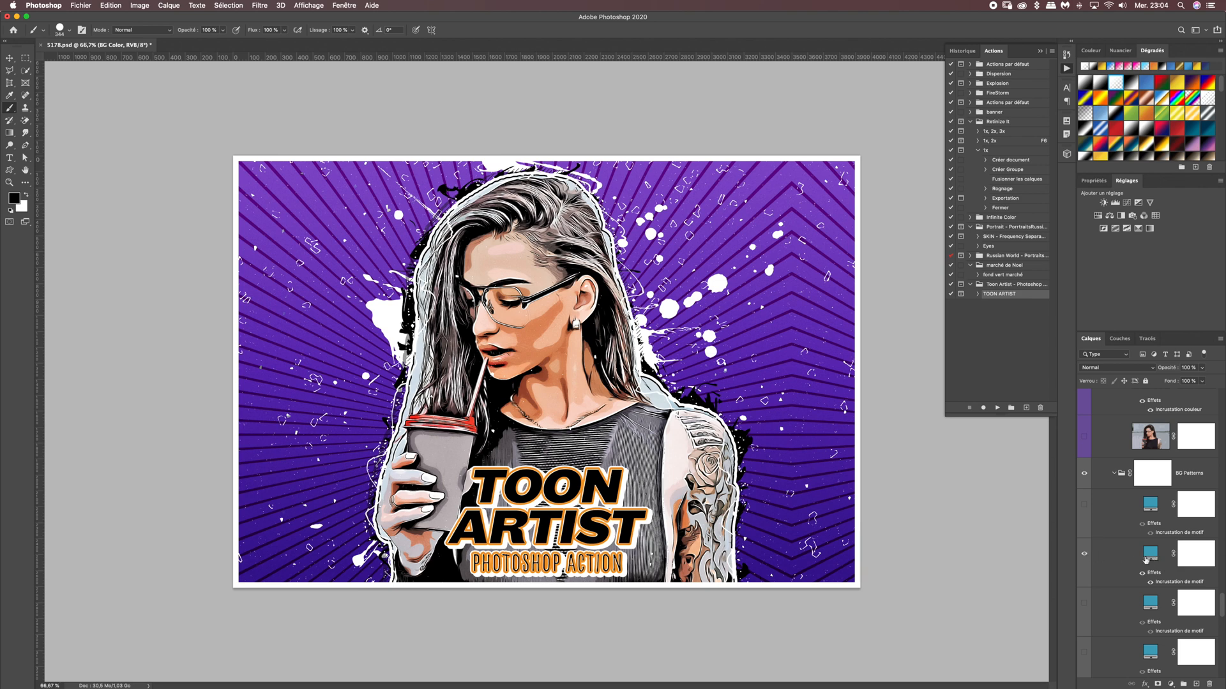
{"action": "left_click", "coordinate": [1085, 555]}
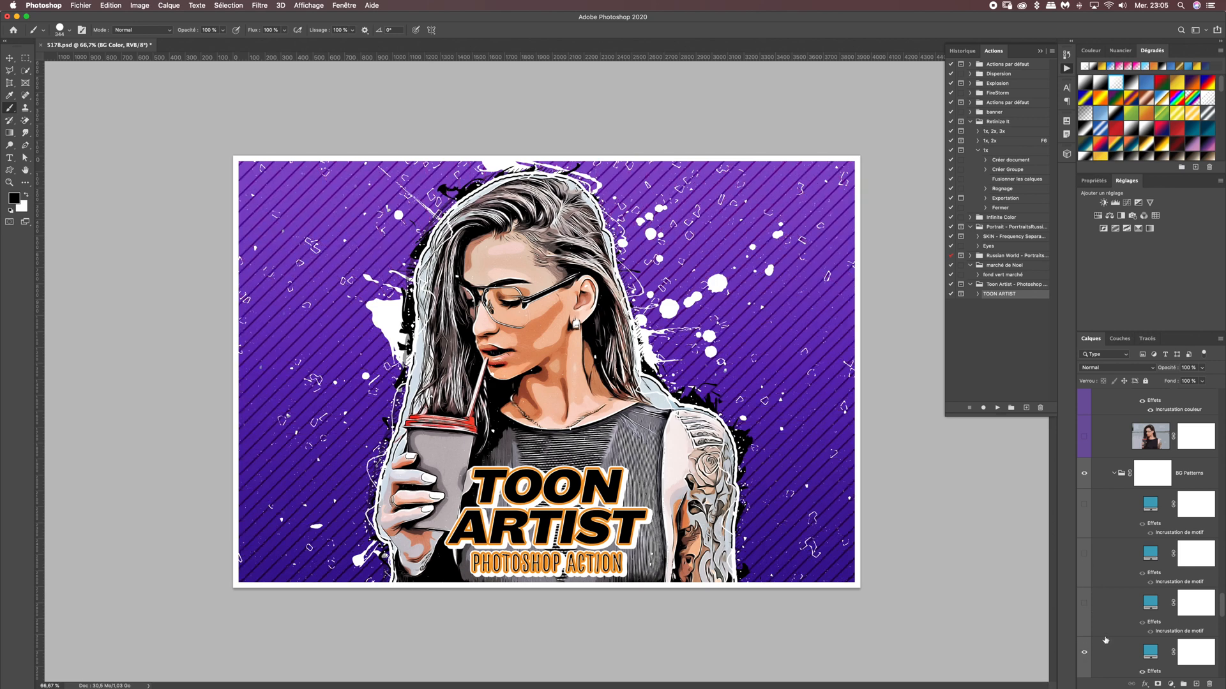
{"action": "scroll", "coordinate": [1219, 611], "scroll_direction": "down", "scroll_amount": 3}
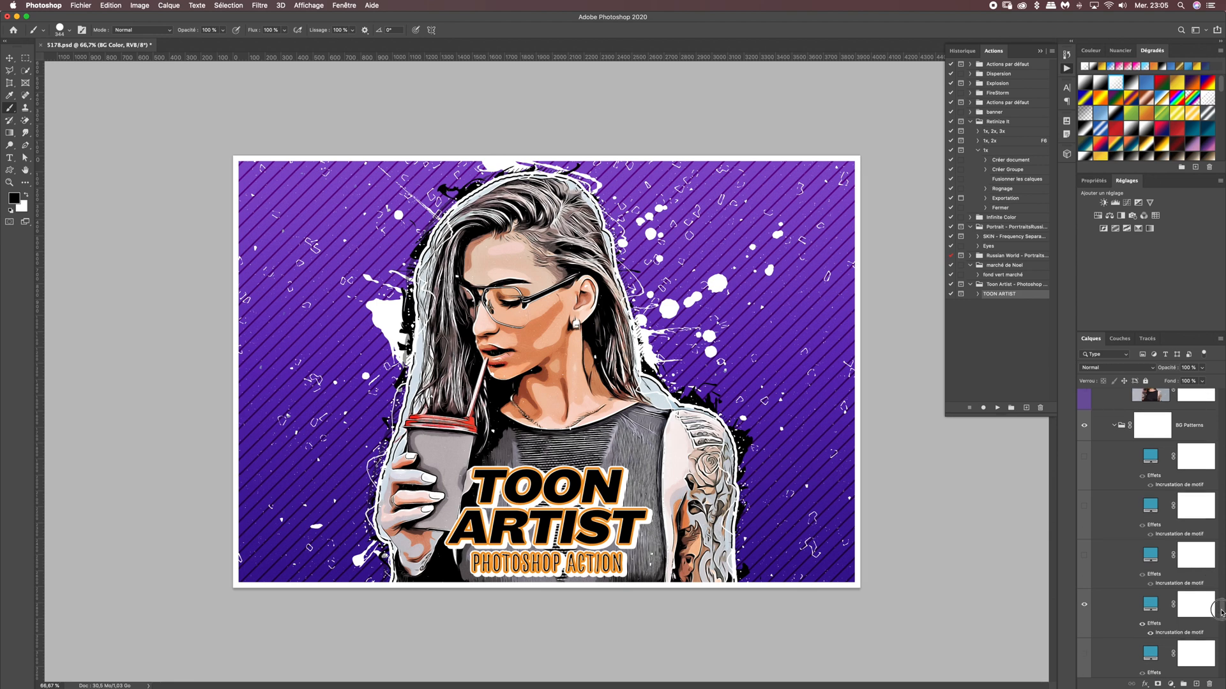
{"action": "scroll", "coordinate": [1133, 576], "scroll_direction": "down", "scroll_amount": 2}
{"action": "left_click", "coordinate": [1083, 526]}
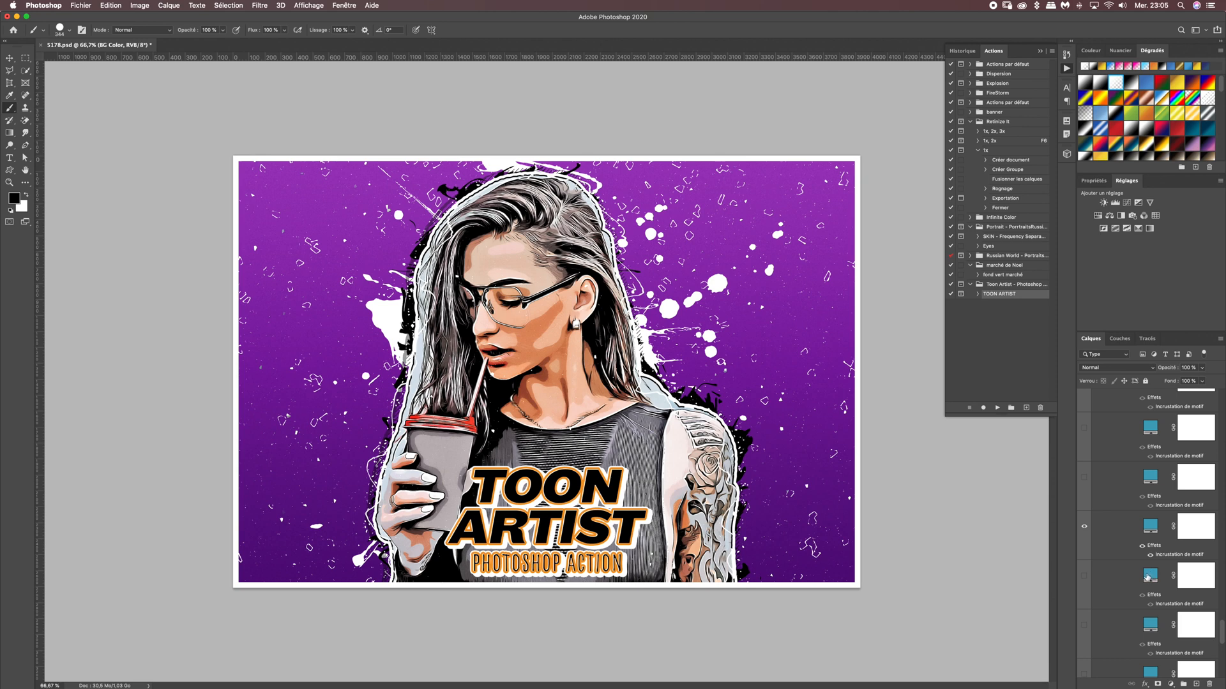
Open the Toon Artist title's smart object with its embedded profile and delete the existing lettering.
{"action": "left_click_drag", "start_coordinate": [1221, 638], "coordinate": [1220, 397]}
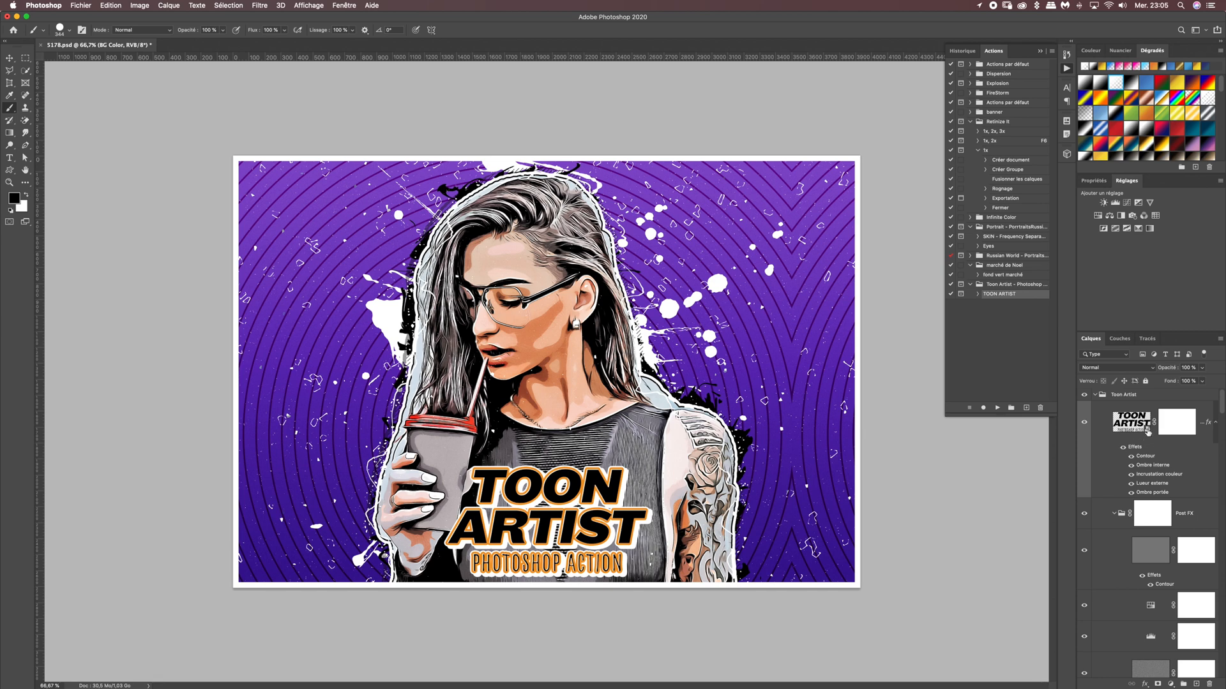
{"action": "double_click", "coordinate": [1148, 432]}
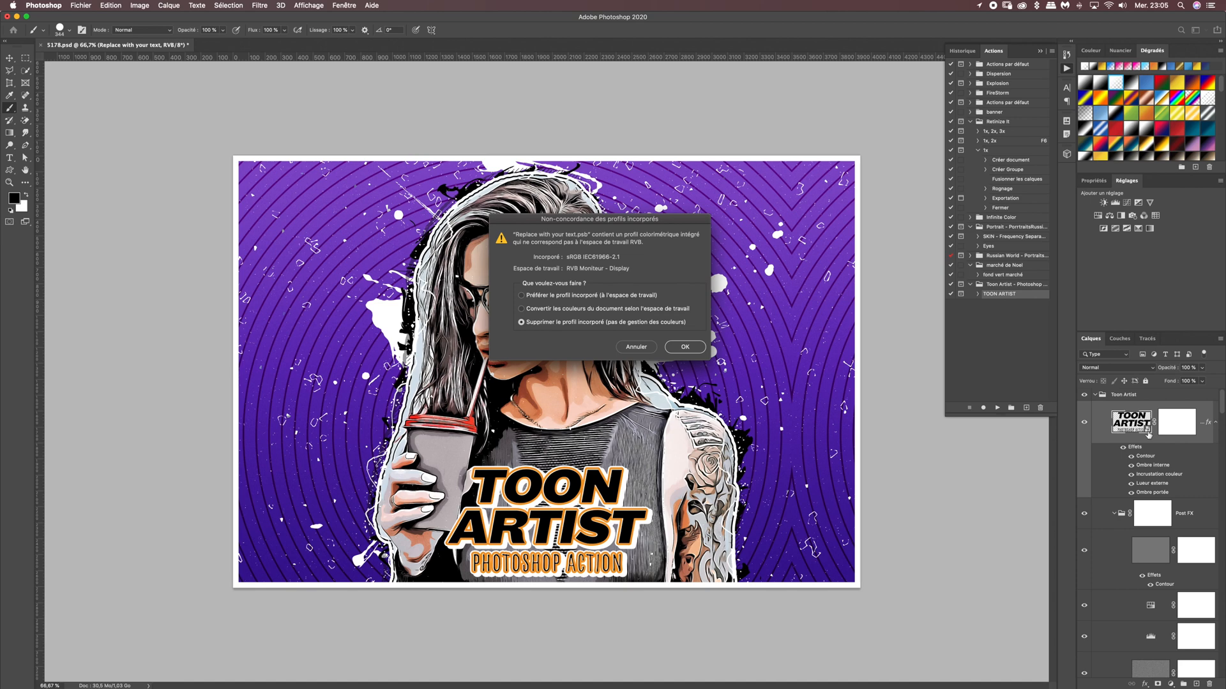
{"action": "left_click", "coordinate": [528, 296]}
{"action": "left_click", "coordinate": [685, 347]}
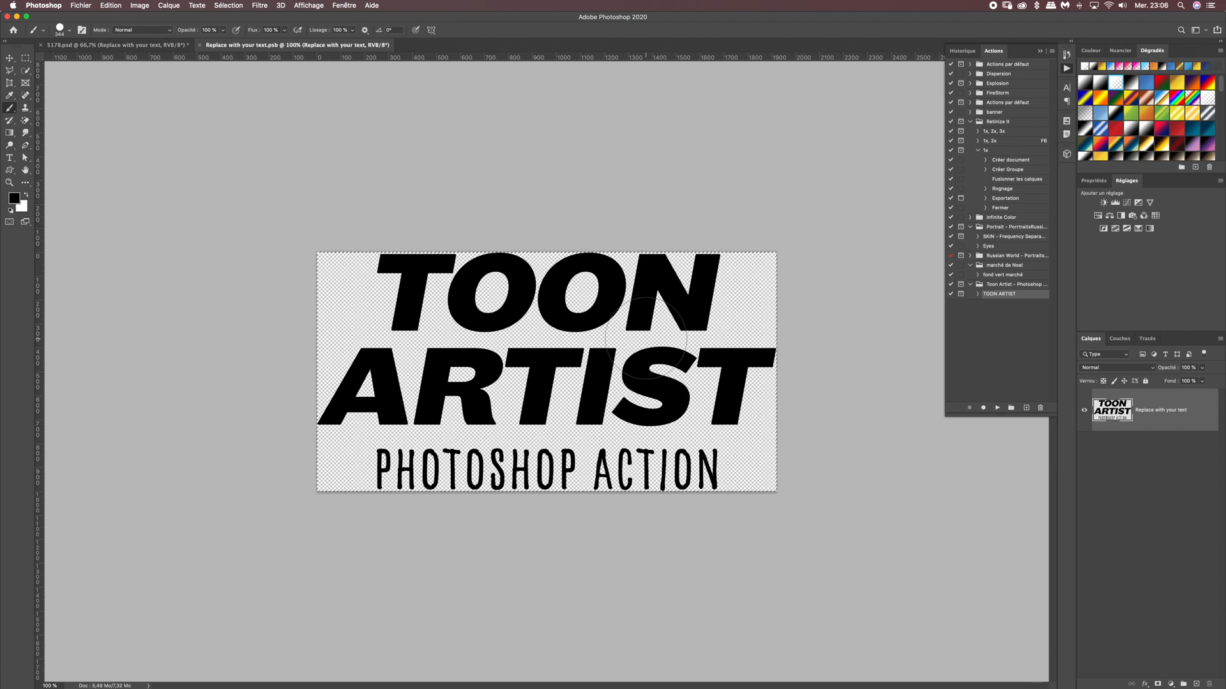
{"action": "key", "text": "Delete"}
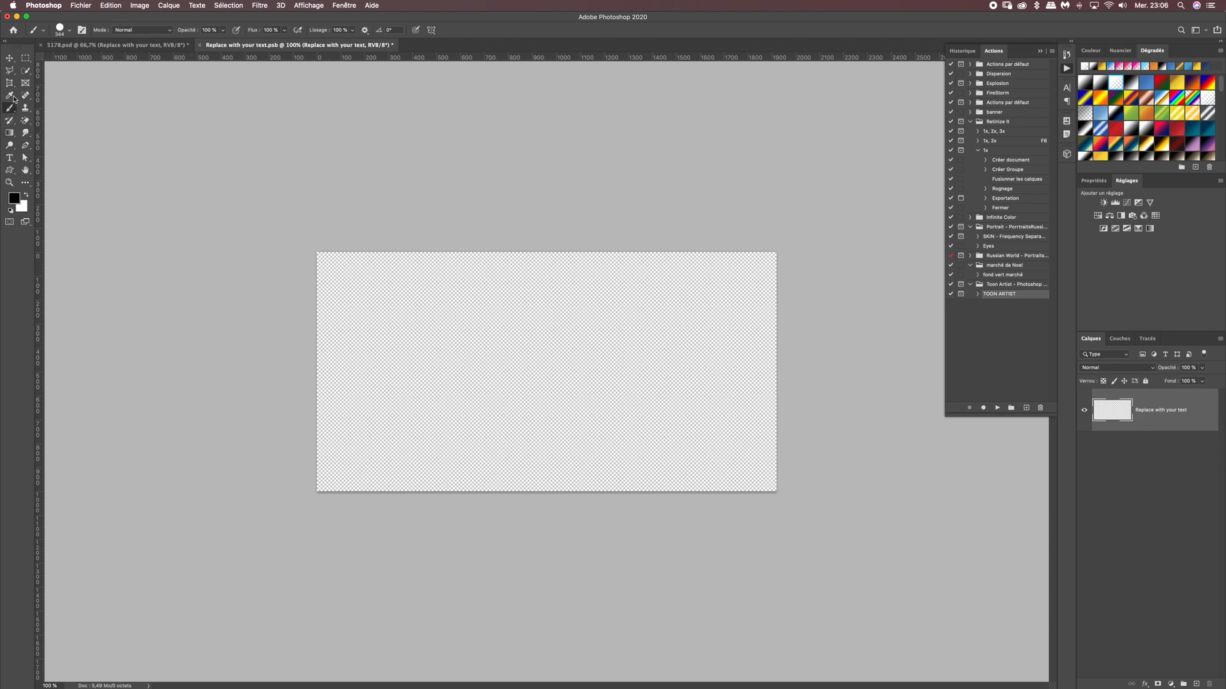
Add the text "Waw!" on the empty canvas of the smart object.
{"action": "left_click", "coordinate": [11, 157]}
{"action": "left_click", "coordinate": [428, 363]}
{"action": "type", "text": "Wax"}
{"action": "key", "text": "BackSpace"}
{"action": "type", "text": "w"}
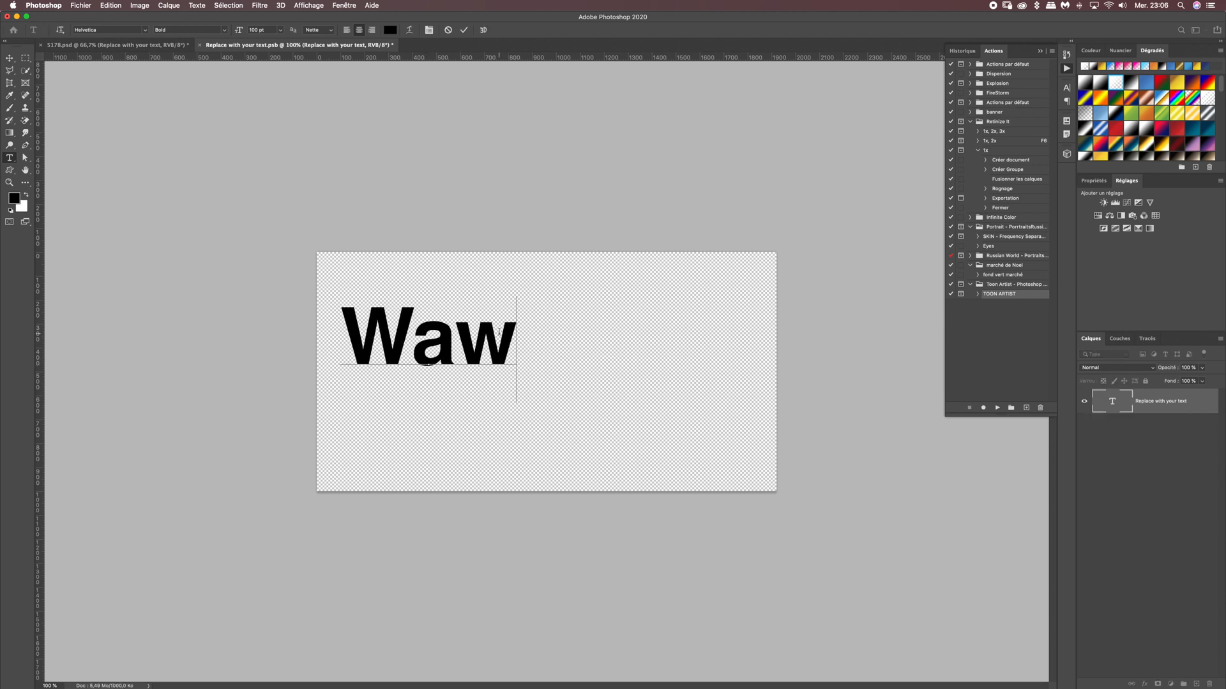
{"action": "type", "text": "!"}
Set the "Waw!" text size to 200 pt and center the text on the canvas.
{"action": "key", "text": "super+a"}
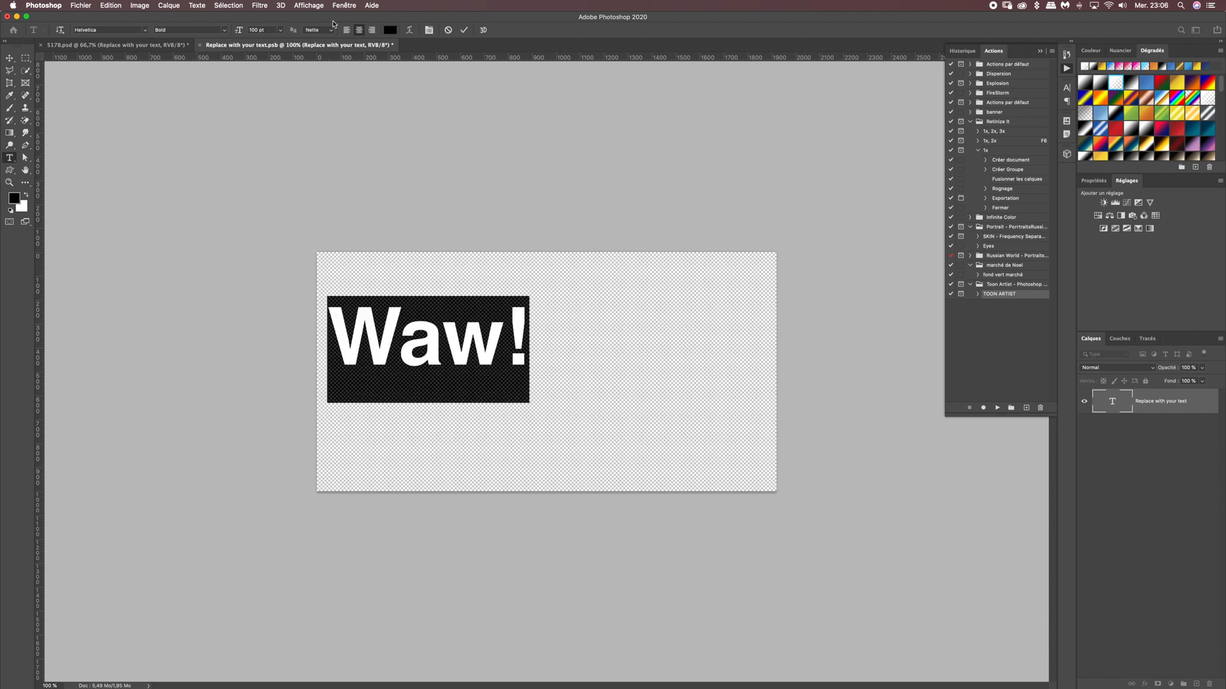
{"action": "left_click", "coordinate": [279, 30]}
{"action": "left_click", "coordinate": [272, 30]}
{"action": "left_click_drag", "start_coordinate": [272, 29], "coordinate": [250, 28]}
{"action": "type", "text": "20"}
{"action": "key", "text": "Return"}
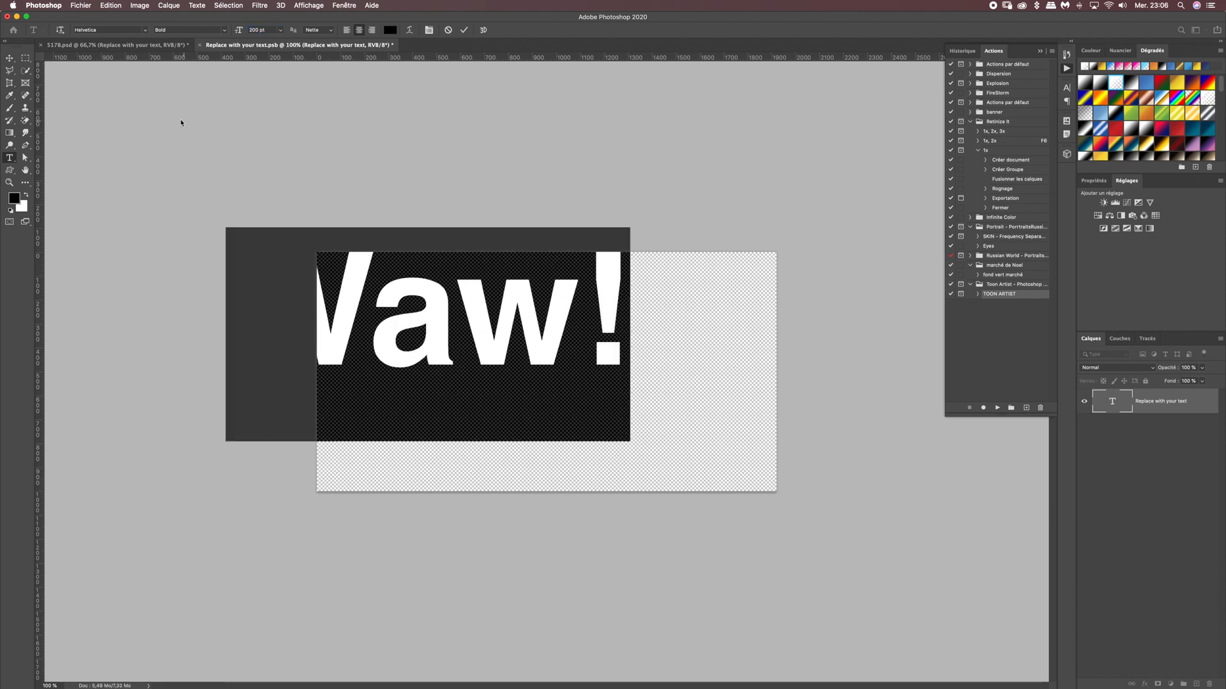
{"action": "left_click", "coordinate": [9, 58]}
{"action": "left_click_drag", "start_coordinate": [353, 320], "coordinate": [472, 390]}
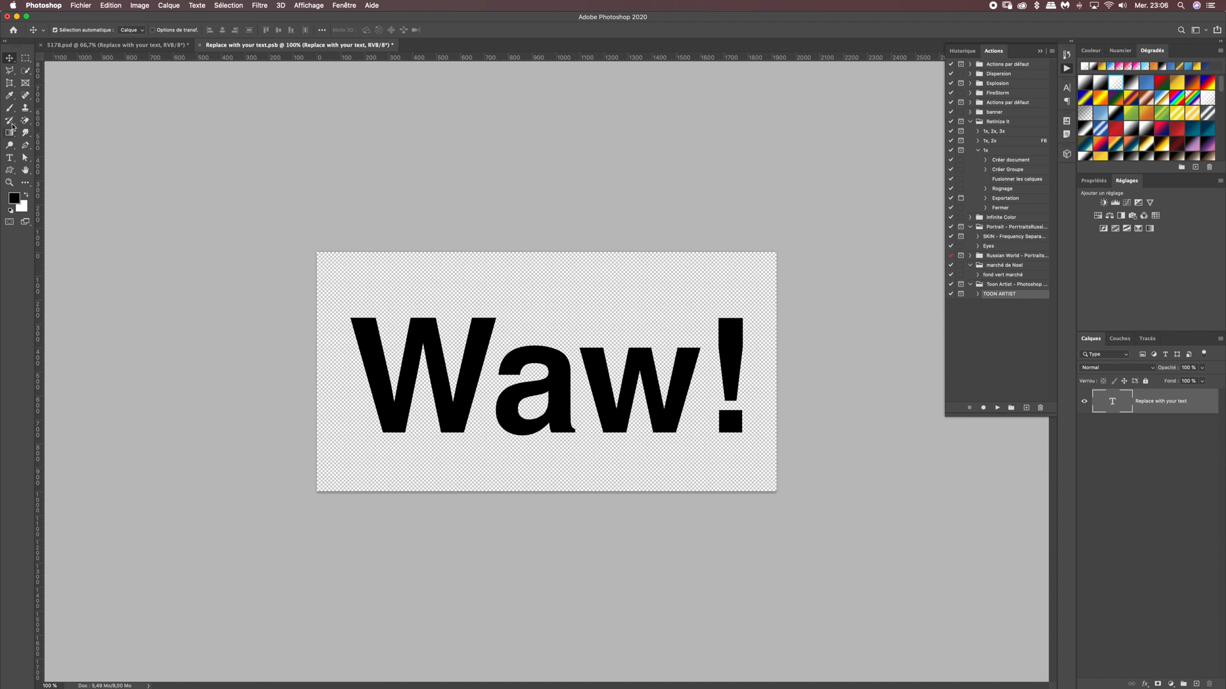
Set the "Waw!" text in the Pacifico font, then save and close the smart object.
{"action": "left_click", "coordinate": [9, 158]}
{"action": "left_click_drag", "start_coordinate": [352, 328], "coordinate": [750, 382]}
{"action": "left_click", "coordinate": [144, 32]}
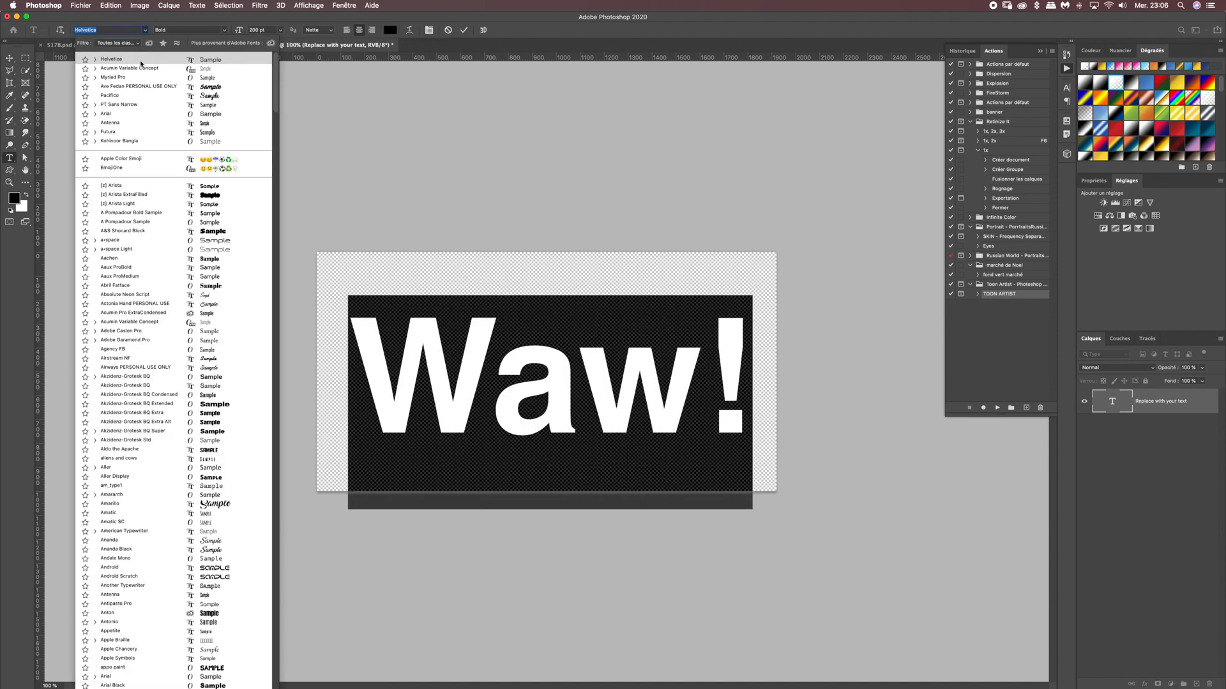
{"action": "left_click", "coordinate": [131, 96]}
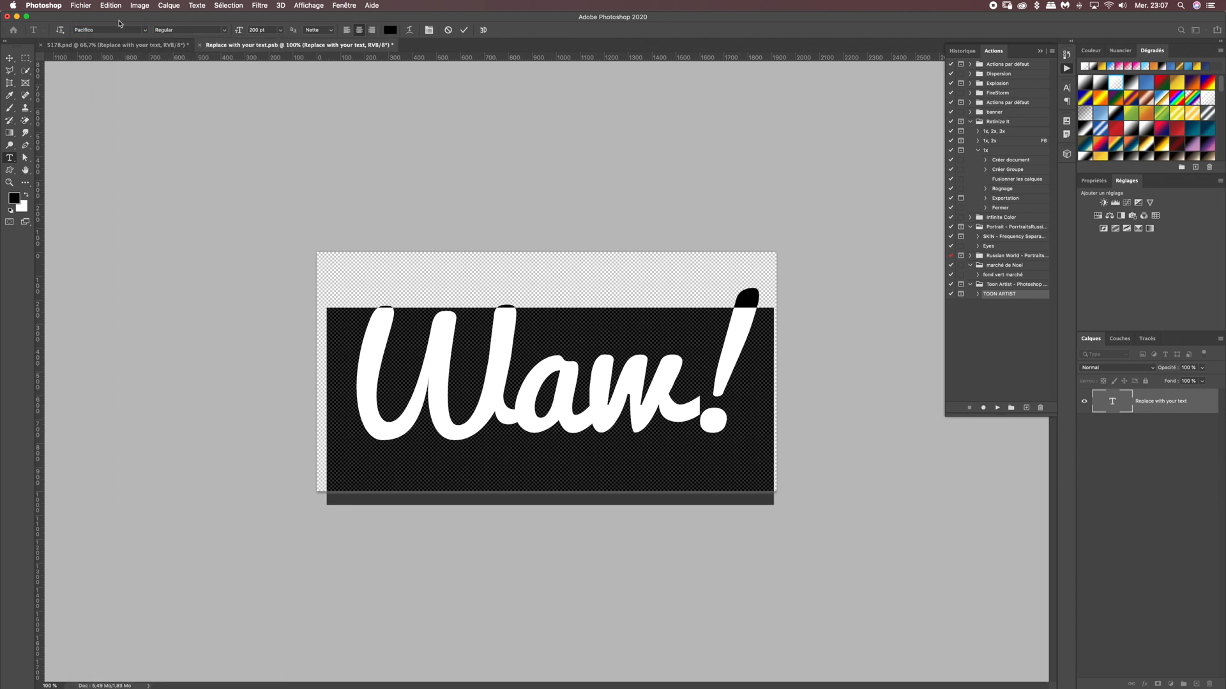
{"action": "left_click", "coordinate": [464, 30]}
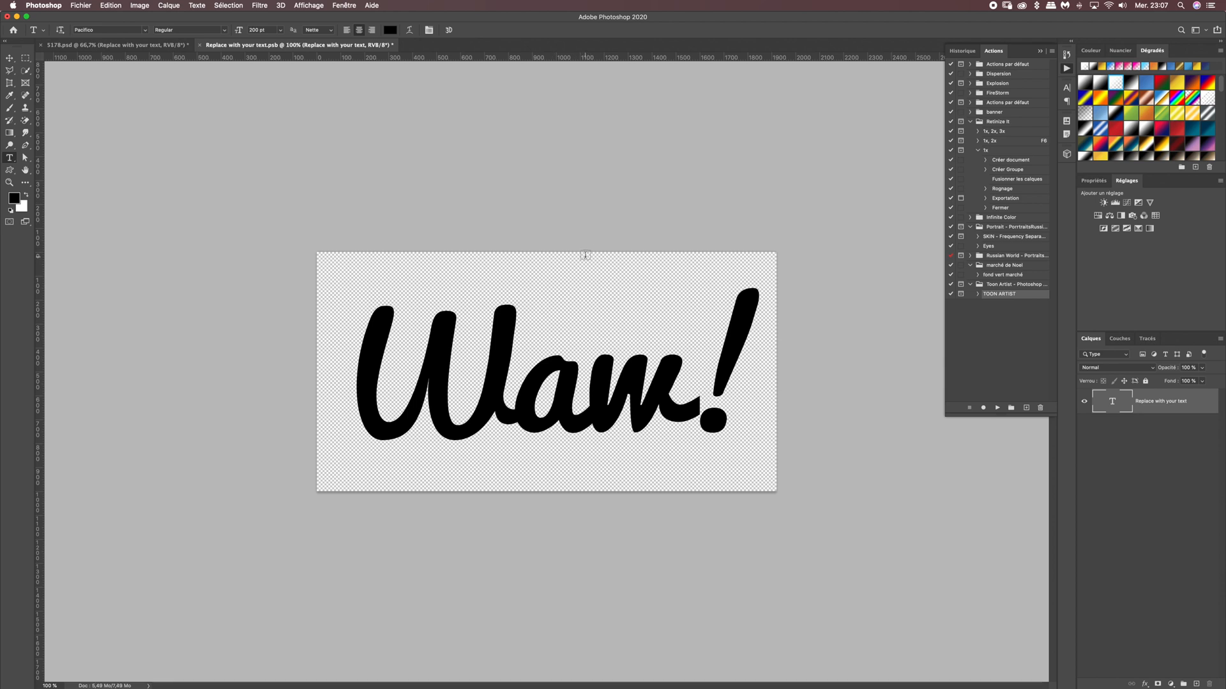
{"action": "key", "text": "super+s"}
{"action": "key", "text": "super+w"}
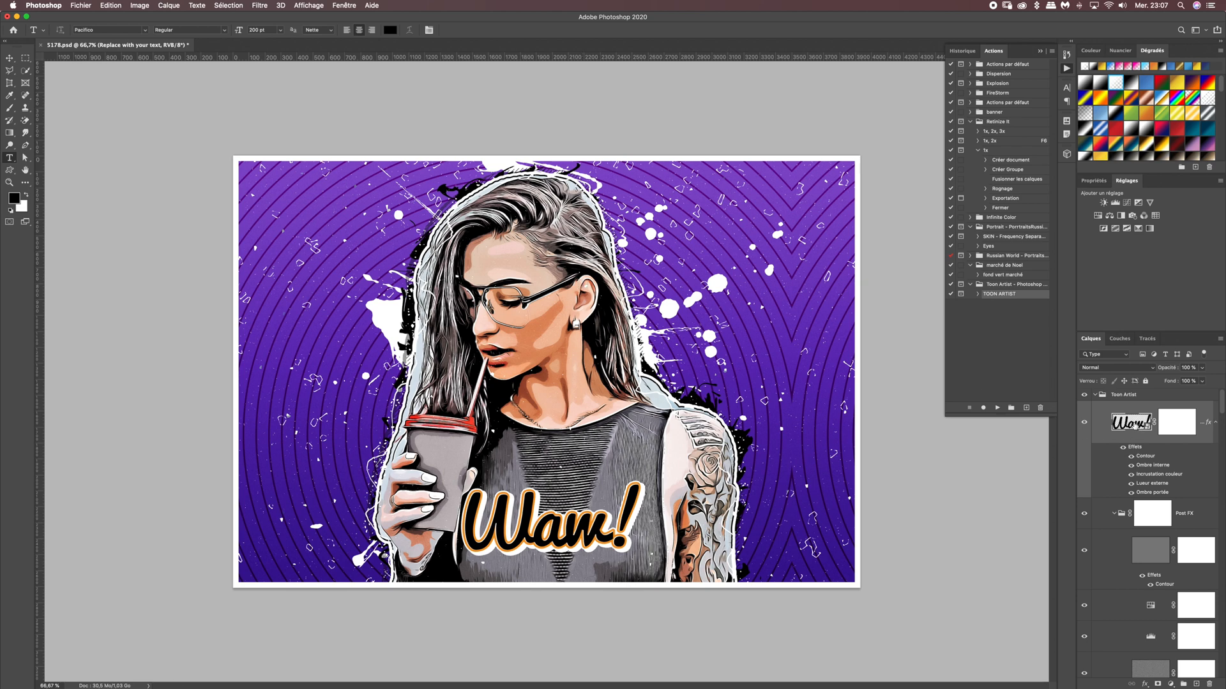
Compare the "Waw!" lettering with and without its stroke effect, and recolor the stroke from orange to bright magenta-purple.
{"action": "left_click", "coordinate": [1131, 457]}
{"action": "left_click", "coordinate": [1131, 457]}
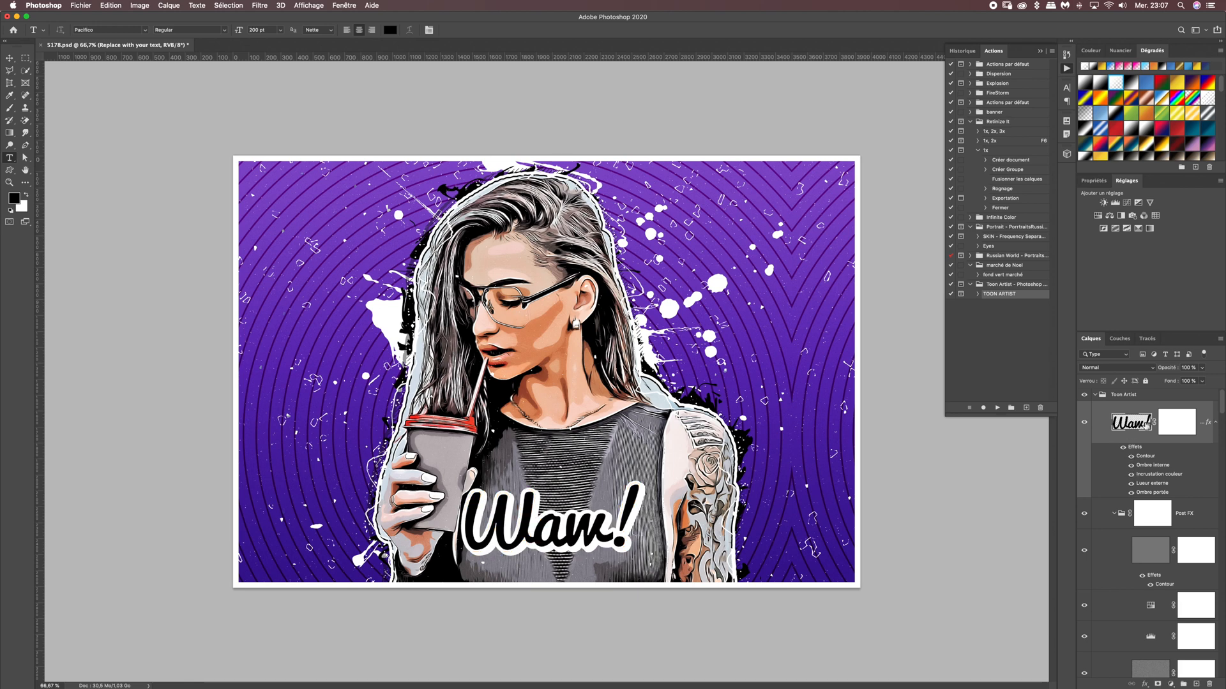
{"action": "left_click", "coordinate": [1131, 457]}
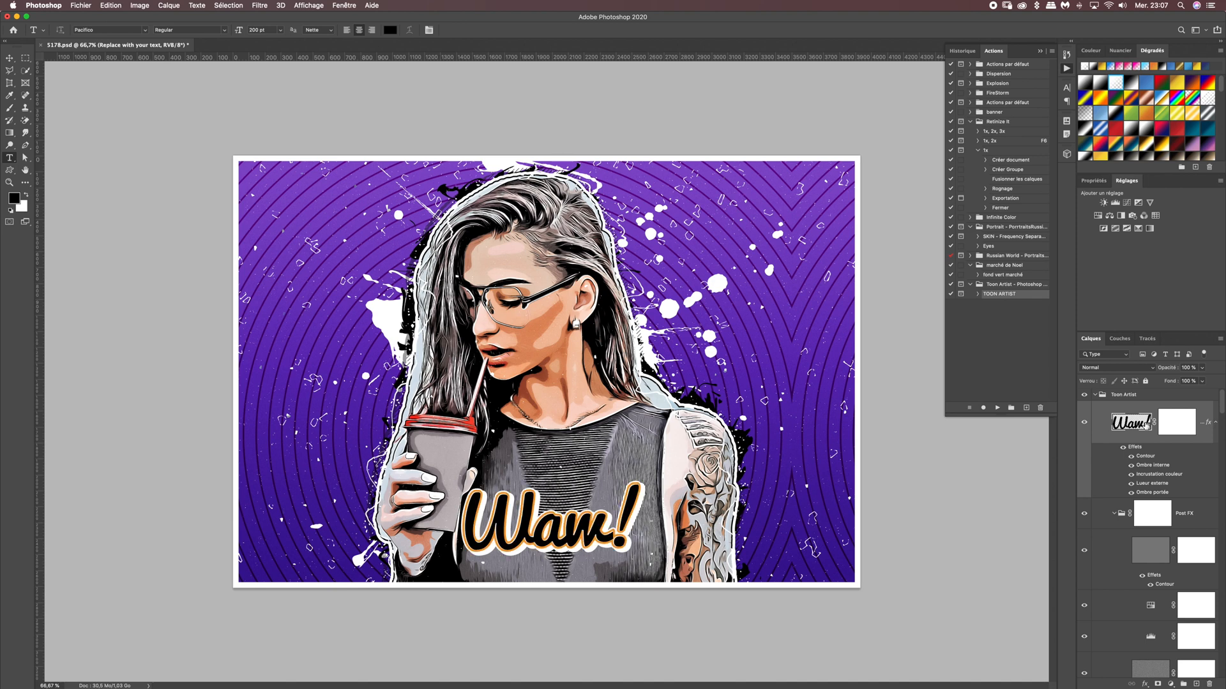
{"action": "double_click", "coordinate": [1146, 457]}
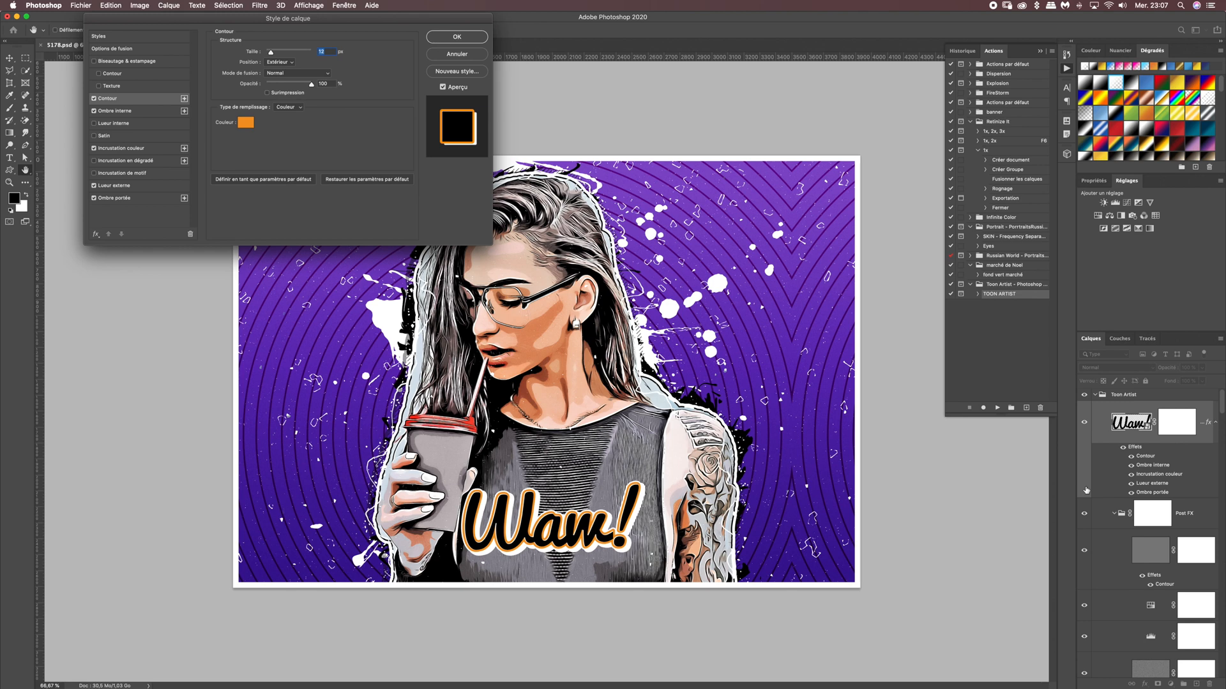
{"action": "left_click_drag", "start_coordinate": [298, 19], "coordinate": [472, 64]}
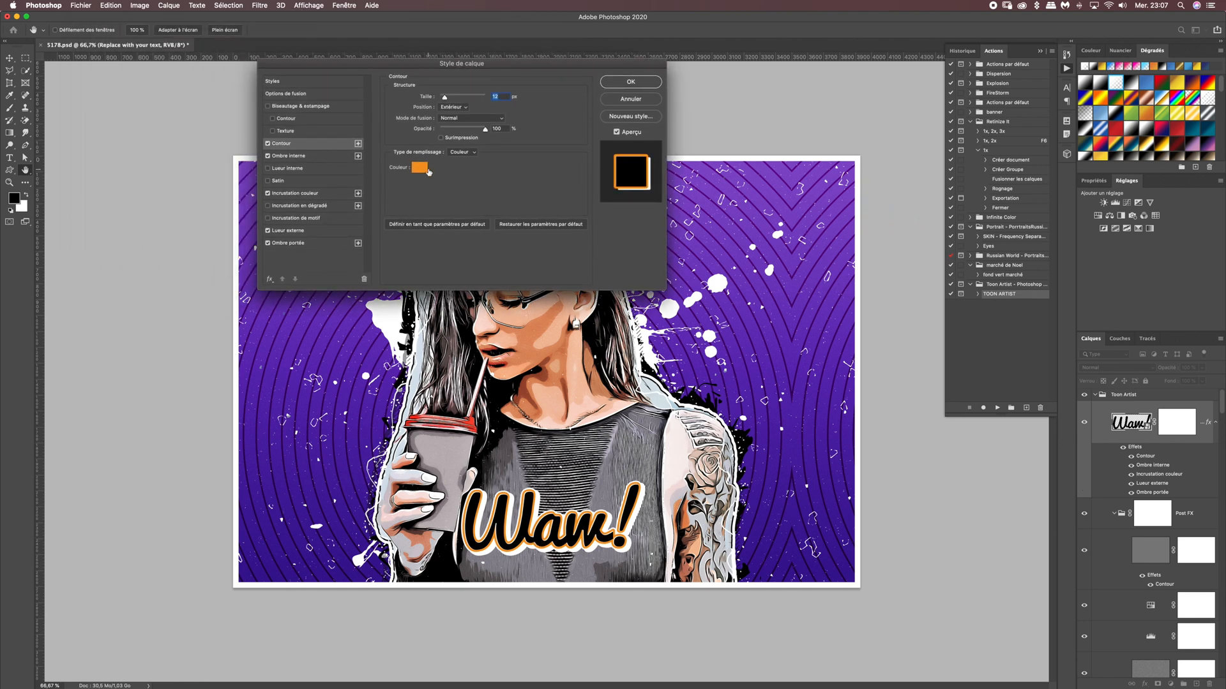
{"action": "left_click", "coordinate": [420, 169]}
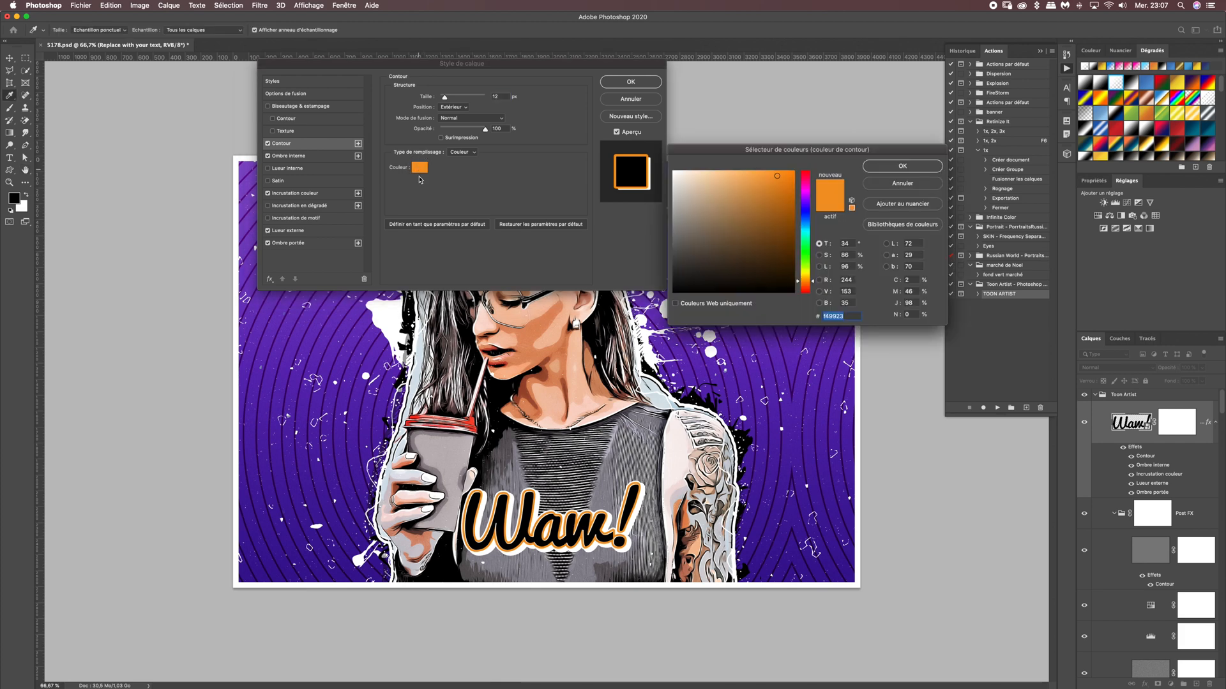
{"action": "left_click_drag", "start_coordinate": [805, 279], "coordinate": [808, 203]}
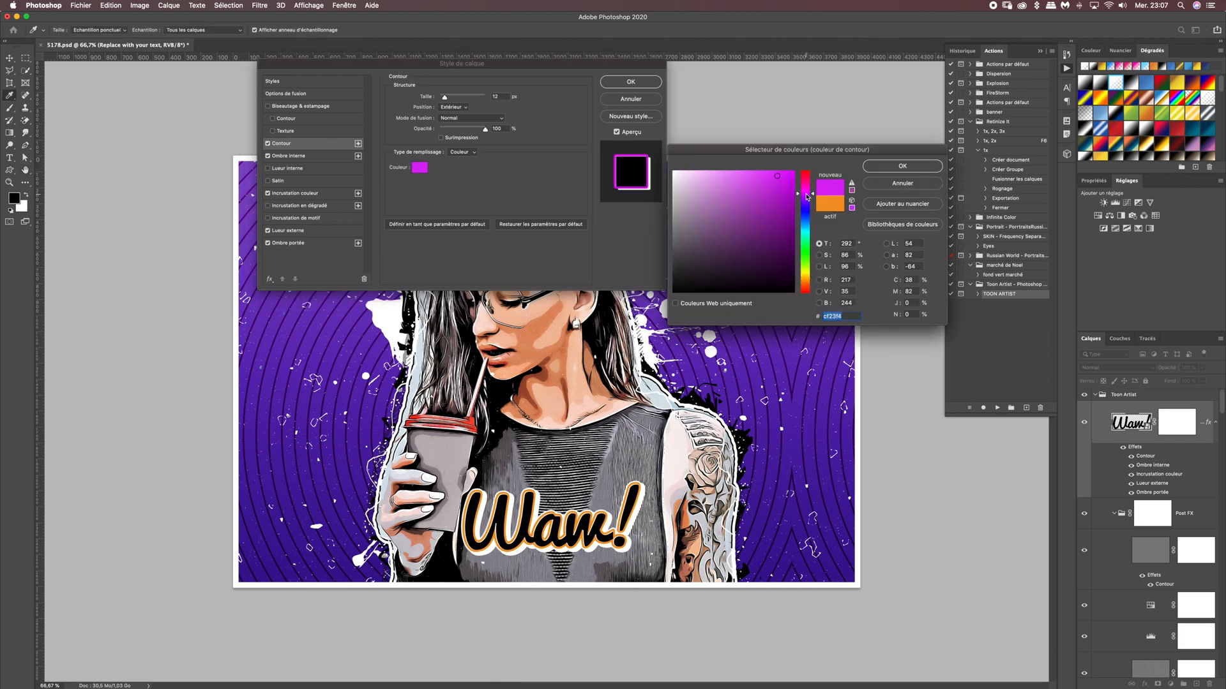
{"action": "key", "text": "Return"}
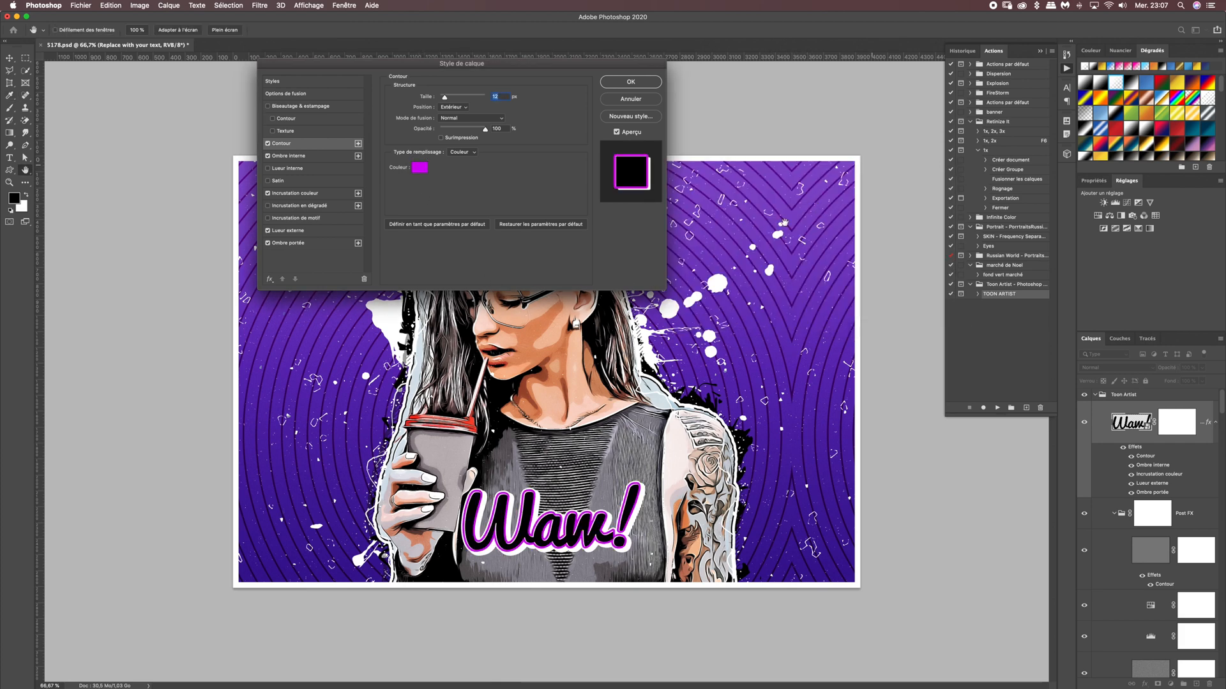
{"action": "left_click", "coordinate": [630, 83]}
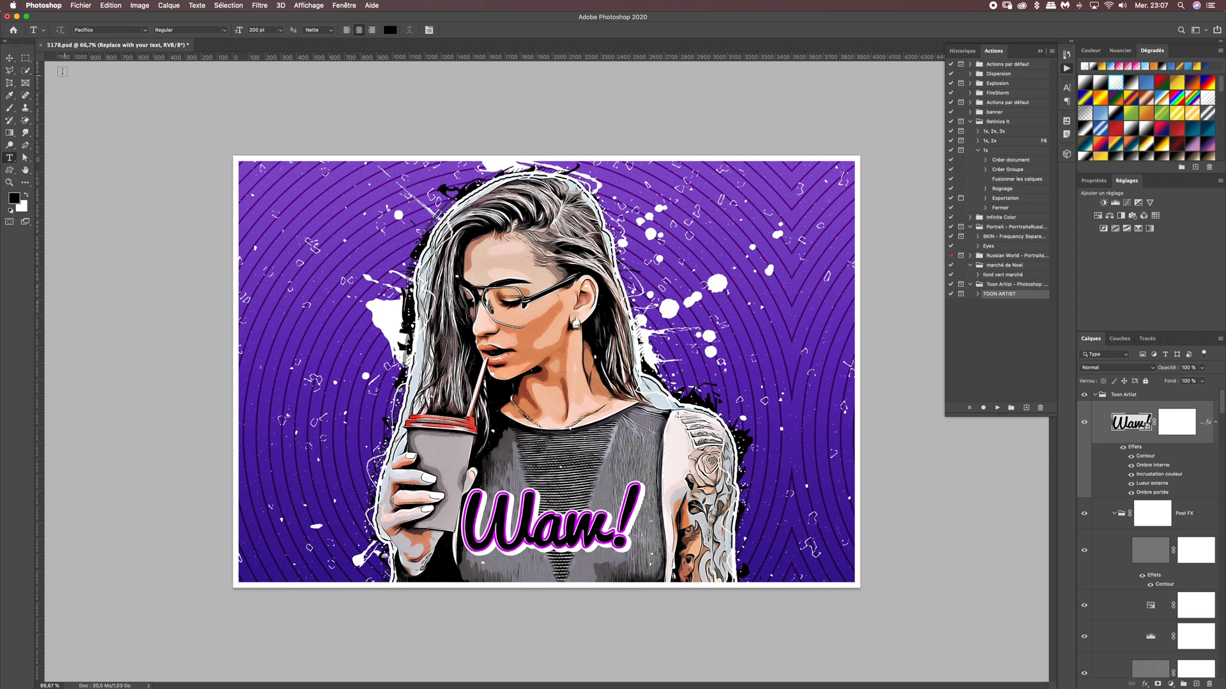
Scale the "Waw!" lettering to about 142% and place it over the woman's tattooed shoulder.
{"action": "left_click", "coordinate": [10, 58]}
{"action": "left_click_drag", "start_coordinate": [524, 514], "coordinate": [363, 345]}
{"action": "key", "text": "super+t"}
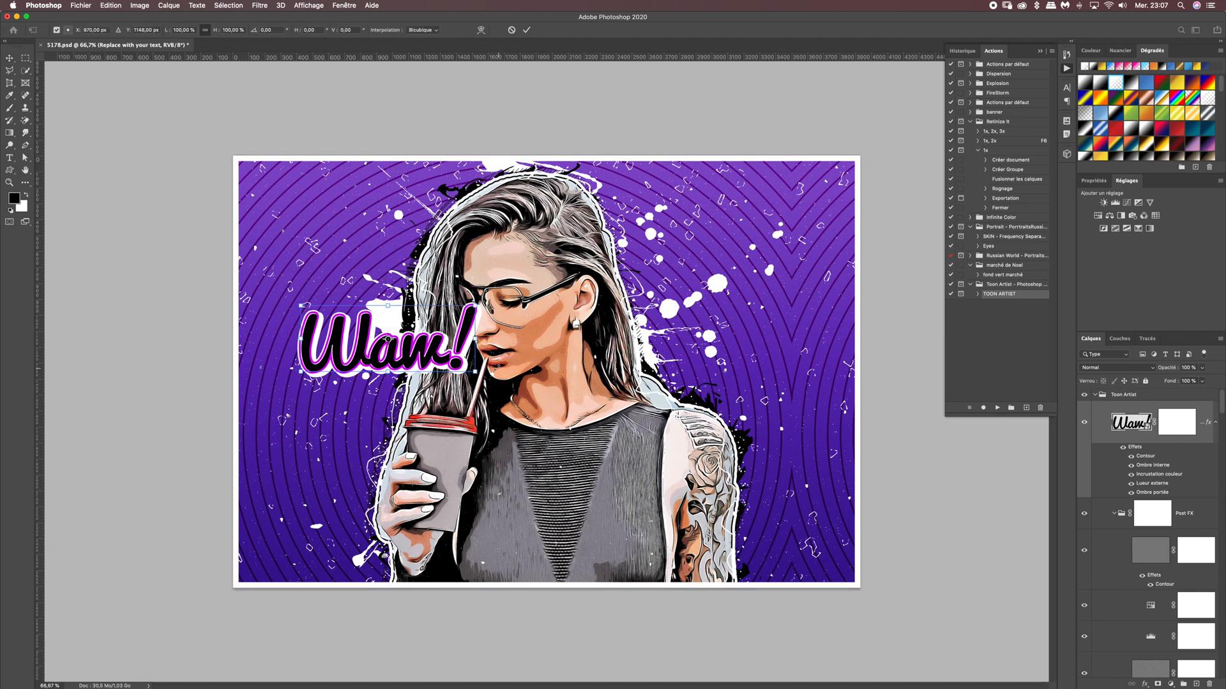
{"action": "left_click", "coordinate": [475, 370]}
{"action": "left_click_drag", "start_coordinate": [544, 413], "coordinate": [540, 408]}
{"action": "key", "text": "Return"}
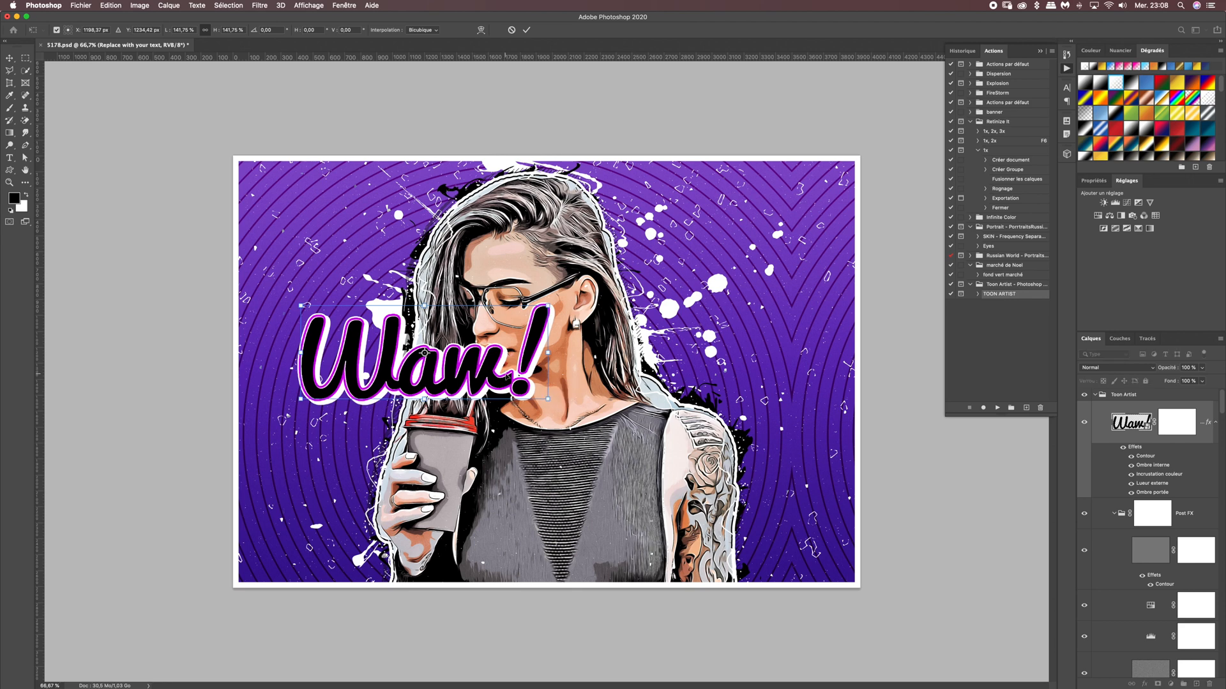
{"action": "left_click_drag", "start_coordinate": [478, 379], "coordinate": [787, 530]}
{"action": "left_click_drag", "start_coordinate": [716, 498], "coordinate": [747, 433]}
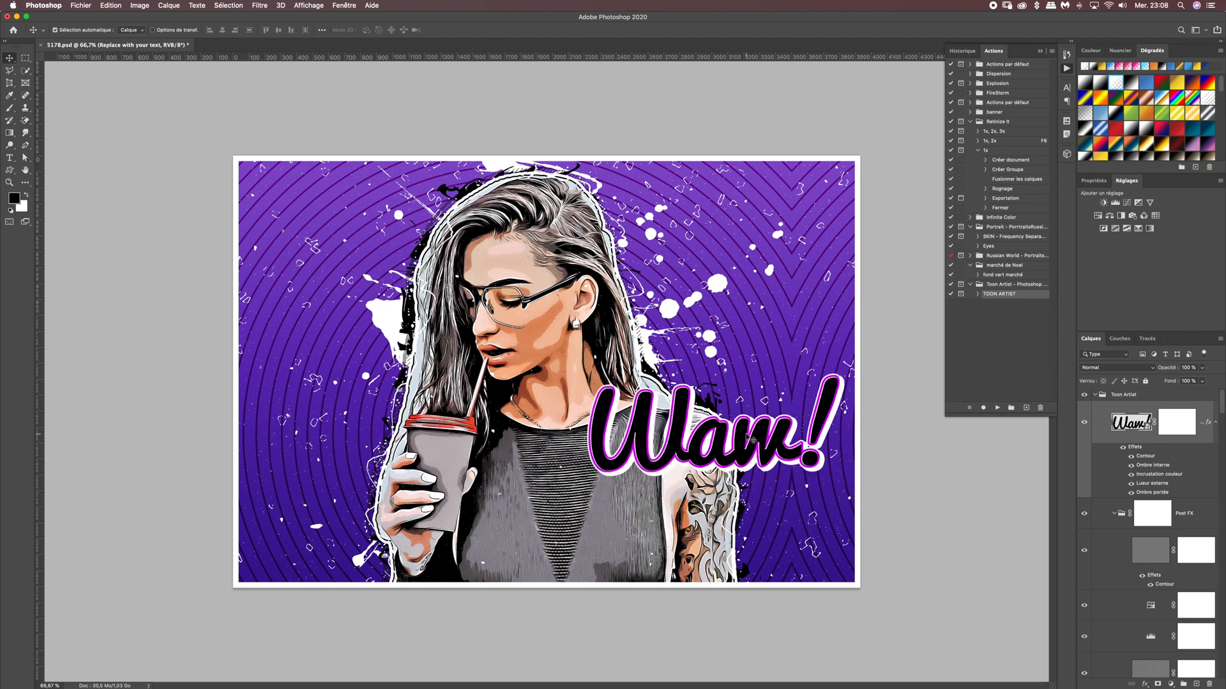